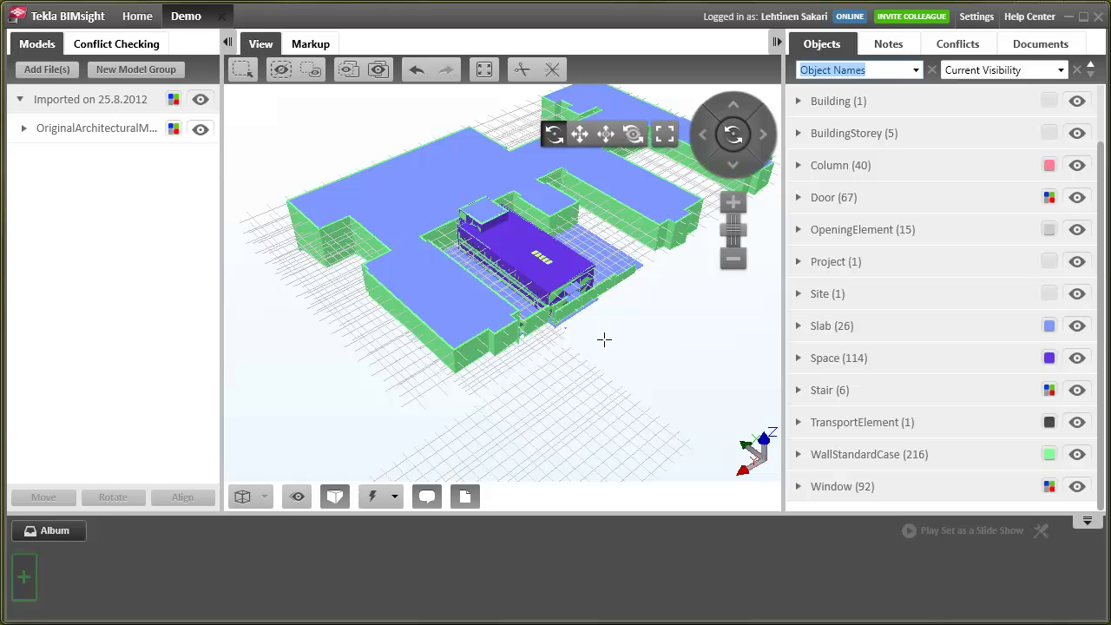
{"action": "mouse_move", "coordinate": [566, 273]}
{"action": "left_mouse_down"}
{"action": "mouse_move", "coordinate": [469, 322]}
{"action": "mouse_move", "coordinate": [350, 238]}
{"action": "mouse_move", "coordinate": [609, 251]}
{"action": "mouse_move", "coordinate": [575, 258]}
{"action": "left_mouse_up"}
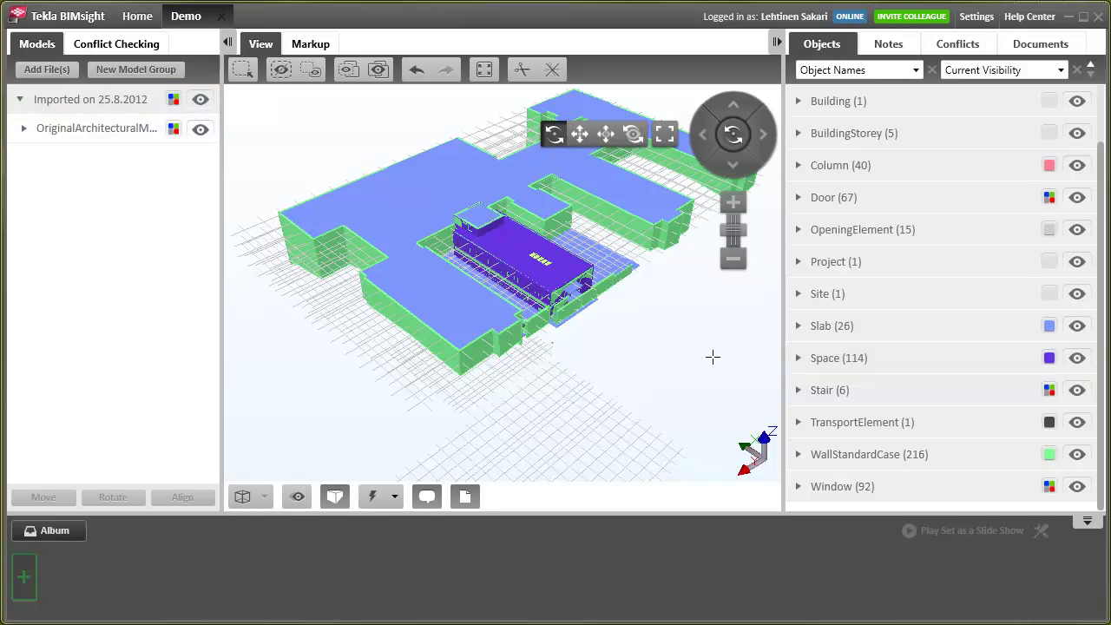
{"action": "left_click", "coordinate": [556, 390]}
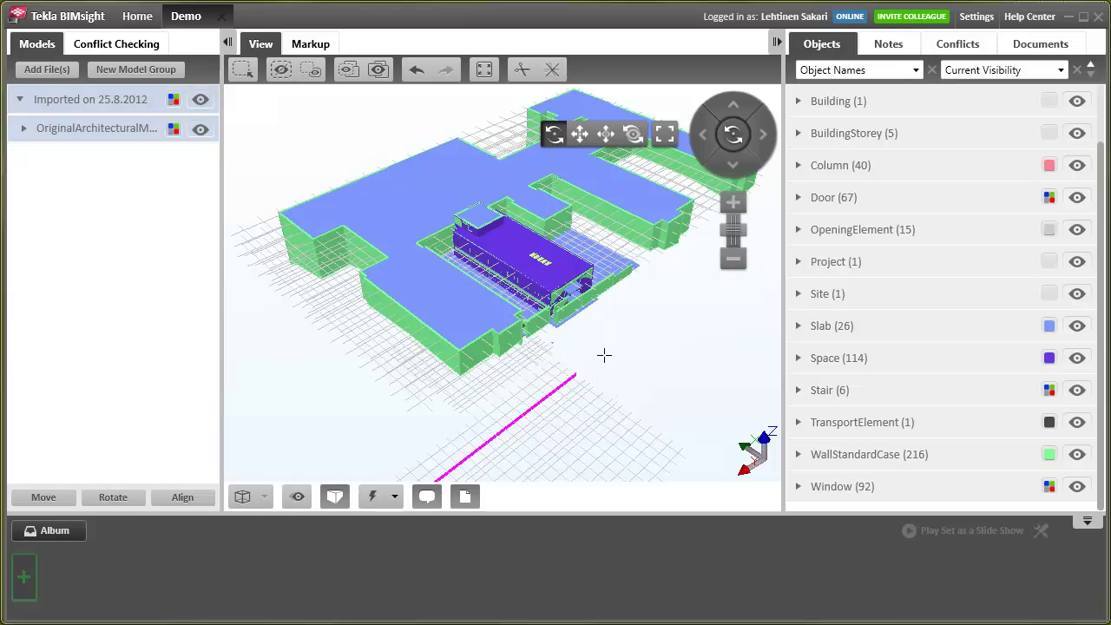
{"action": "left_click", "coordinate": [602, 355]}
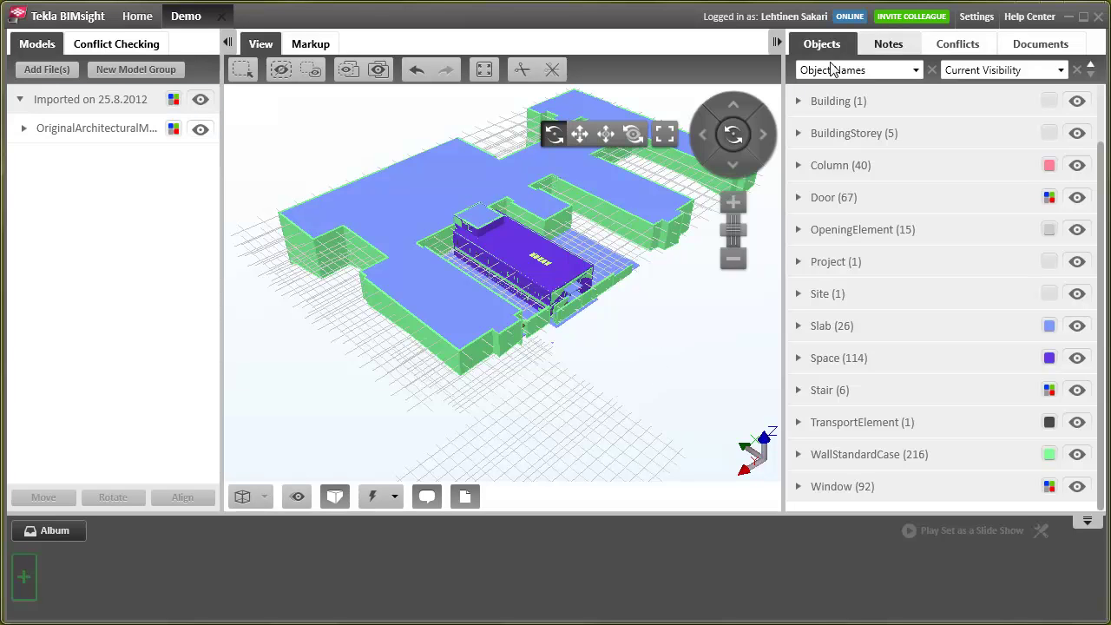
Isolate the Column objects of the architectural model in the 3D view
{"action": "left_click", "coordinate": [855, 170]}
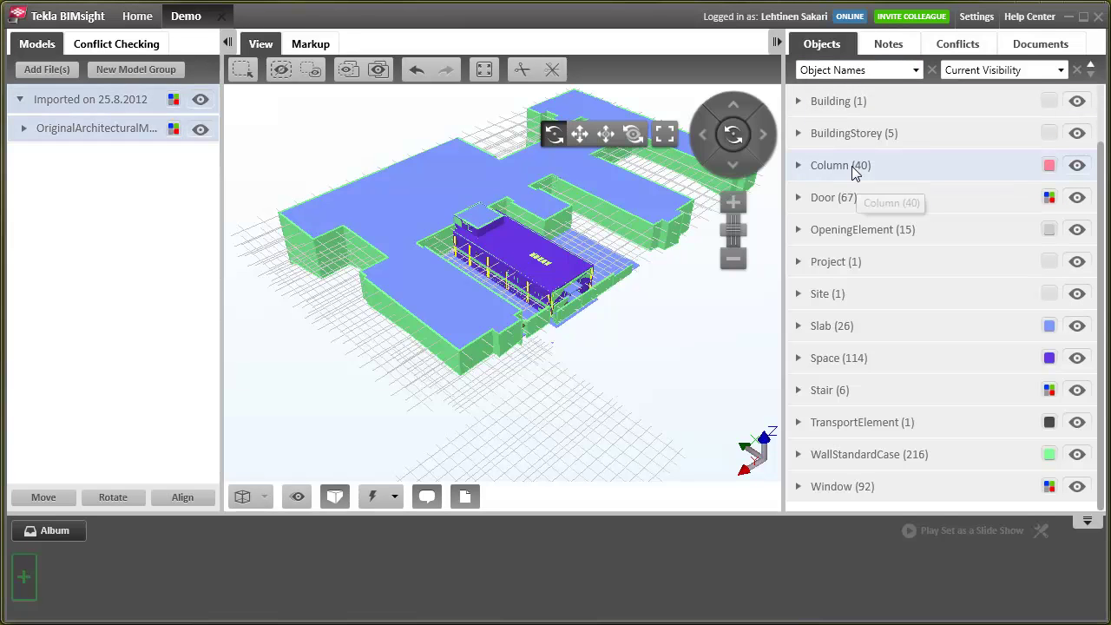
{"action": "left_click", "coordinate": [349, 70]}
{"action": "left_click", "coordinate": [412, 208]}
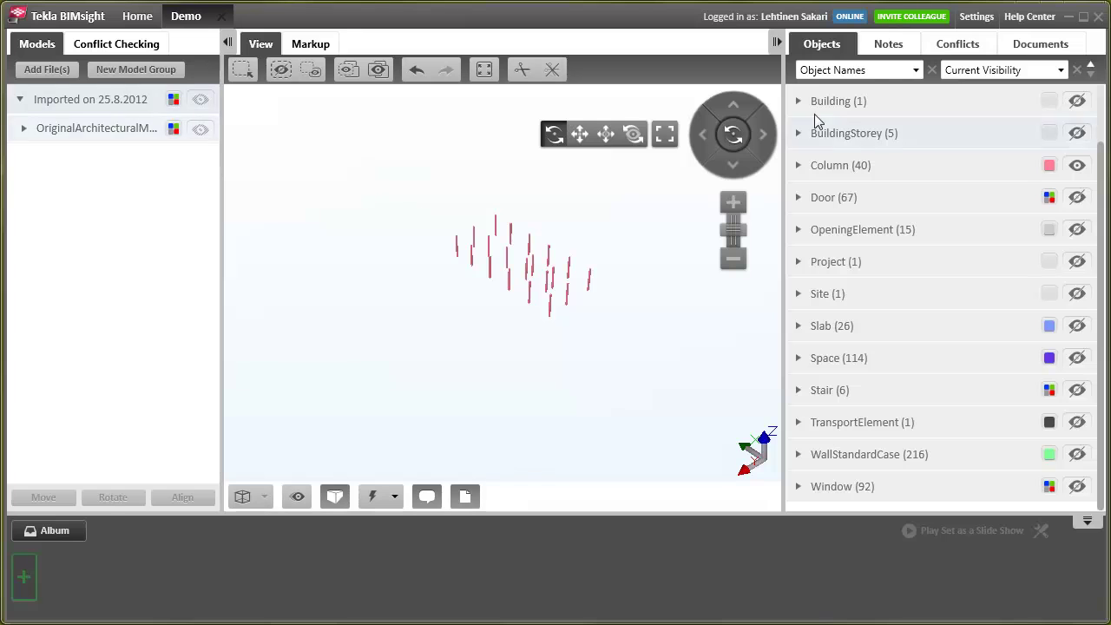
Search the model's objects for "building storey" and "Floor"
{"action": "left_click", "coordinate": [874, 69]}
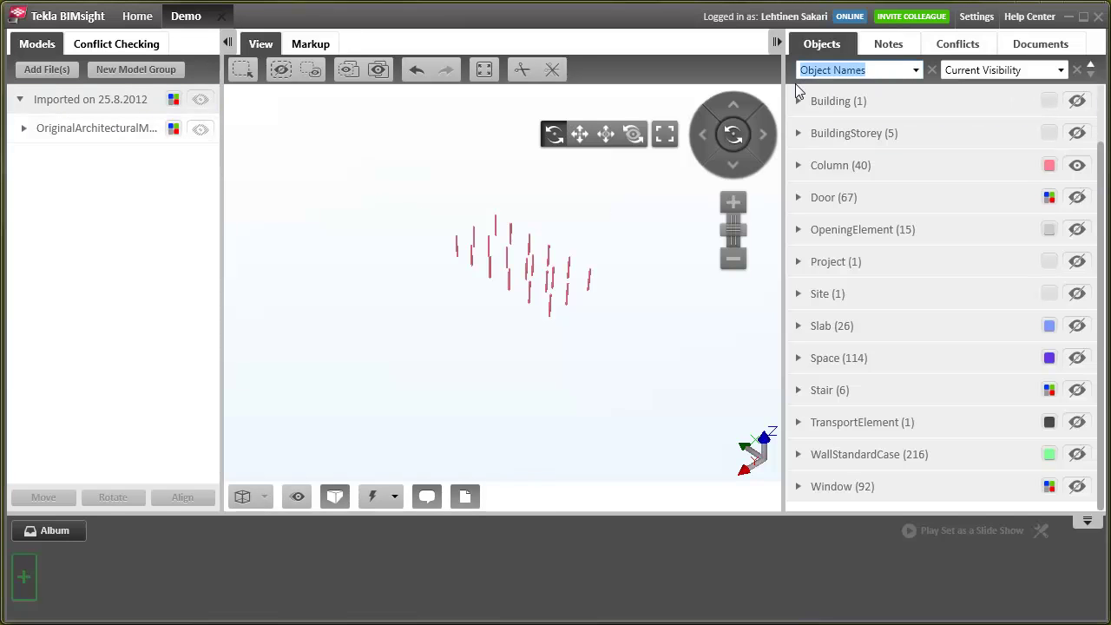
{"action": "type", "text": "building storey"}
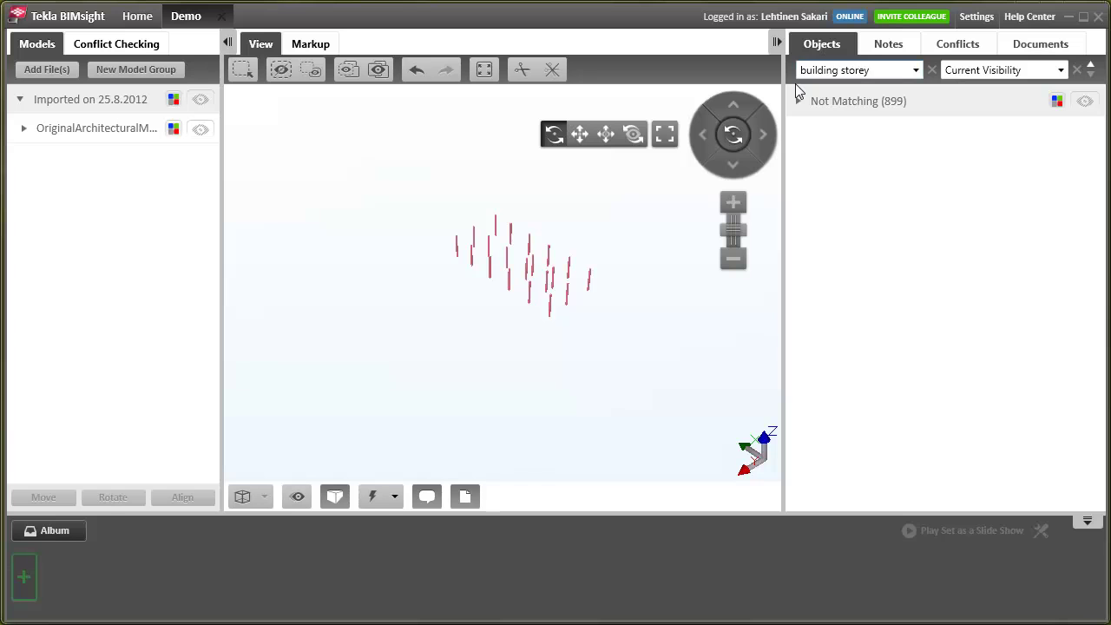
{"action": "key", "text": "ctrl+a"}
{"action": "key", "text": "BackSpace"}
{"action": "type", "text": "Floor"}
{"action": "key", "text": "BackSpace"}
{"action": "key", "text": "BackSpace"}
{"action": "key", "text": "BackSpace"}
{"action": "key", "text": "BackSpace"}
{"action": "key", "text": "BackSpace"}
Search the model's objects for "Construction type" and "type"
{"action": "type", "text": "Construction type"}
{"action": "key", "text": "ctrl+a"}
{"action": "type", "text": "type"}
{"action": "key", "text": "BackSpace"}
{"action": "key", "text": "BackSpace"}
{"action": "key", "text": "BackSpace"}
{"action": "key", "text": "BackSpace"}
Search the objects for "us" and select the Material Layer Set US6 group
{"action": "type", "text": "us"}
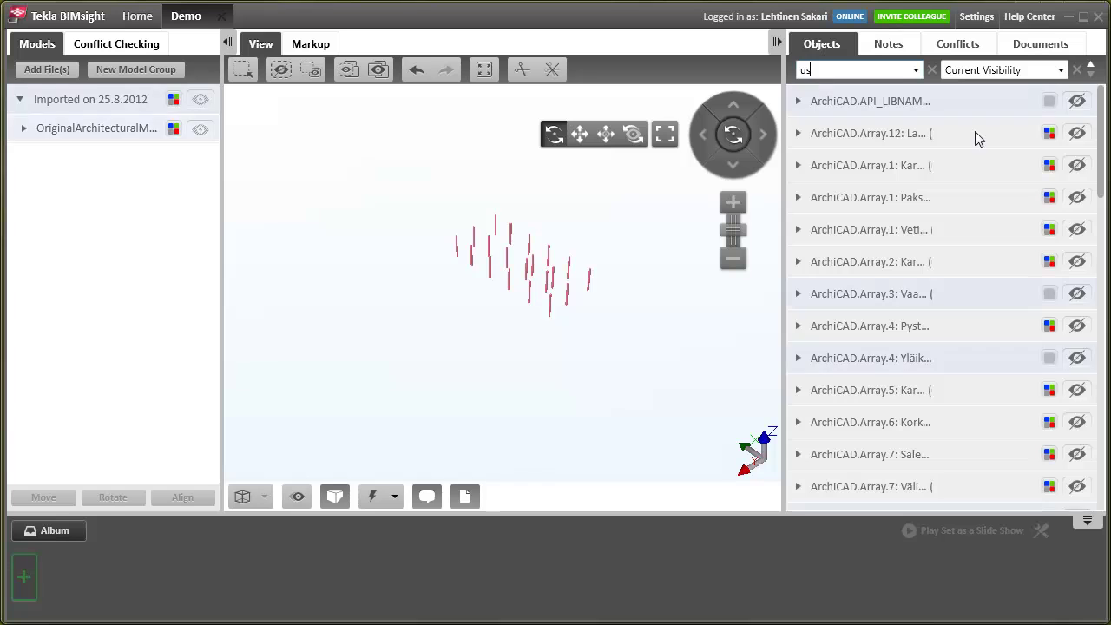
{"action": "scroll", "coordinate": [1092, 308], "scroll_direction": "down", "scroll_amount": 3}
{"action": "scroll", "coordinate": [1092, 308], "scroll_direction": "down", "scroll_amount": 10}
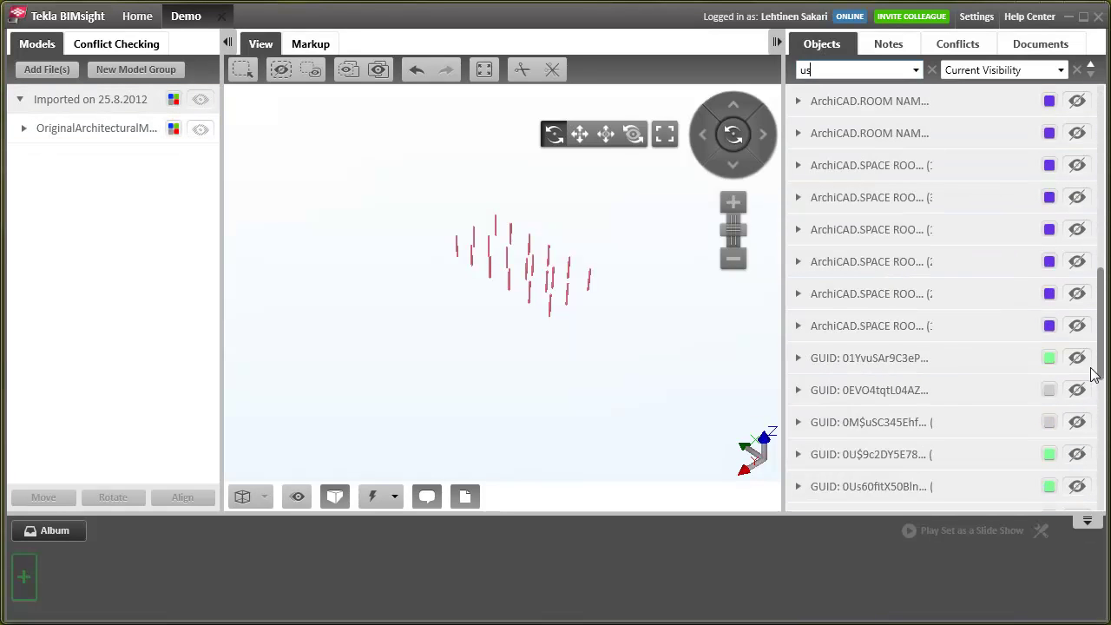
{"action": "scroll", "coordinate": [1092, 486], "scroll_direction": "down", "scroll_amount": 2}
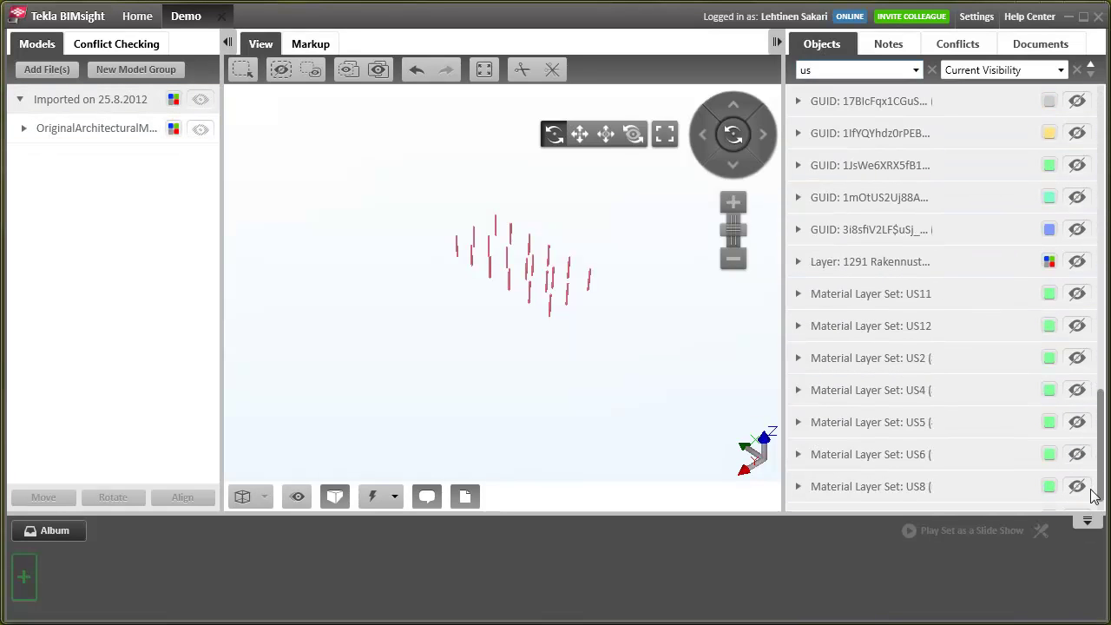
{"action": "left_click", "coordinate": [860, 423]}
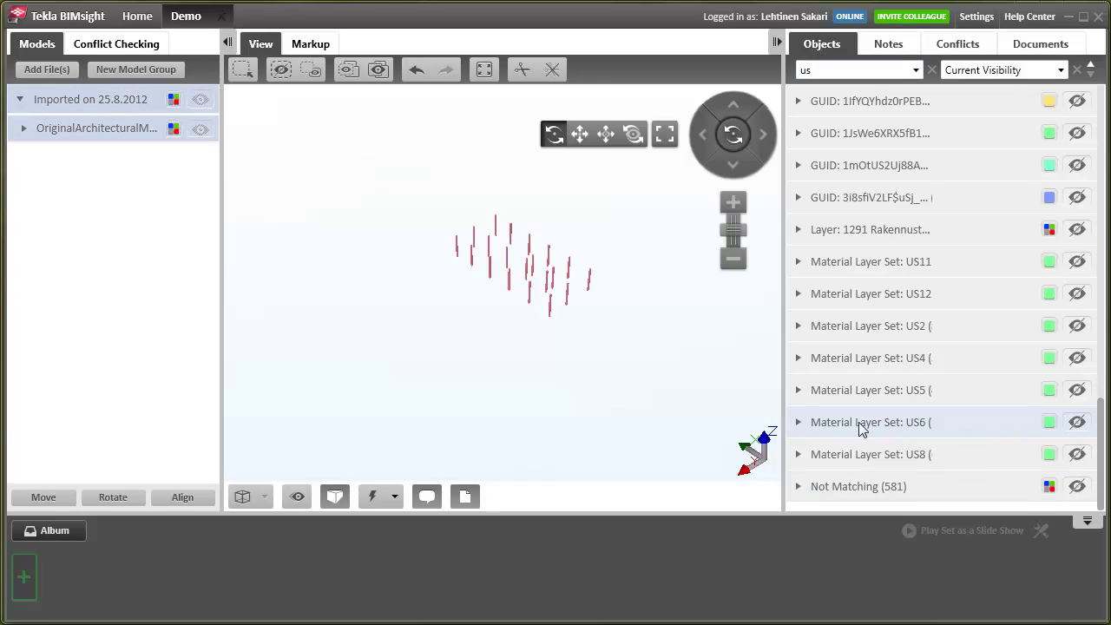
Show all objects in the 3D view again and examine where the selected US6 walls are in the building
{"action": "left_click", "coordinate": [378, 72]}
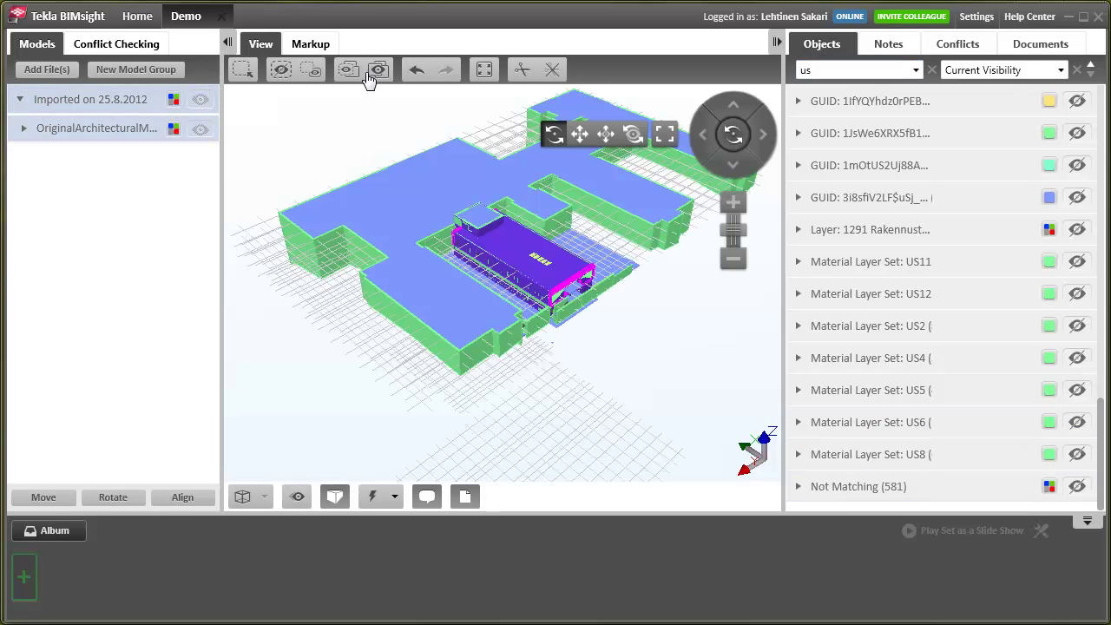
{"action": "scroll", "coordinate": [578, 356], "scroll_direction": "up", "scroll_amount": 5}
{"action": "middle_click_drag", "start_coordinate": [485, 210], "coordinate": [582, 387]}
{"action": "middle_click_drag", "start_coordinate": [540, 313], "coordinate": [492, 237]}
{"action": "scroll", "coordinate": [492, 237], "scroll_direction": "down", "scroll_amount": 5}
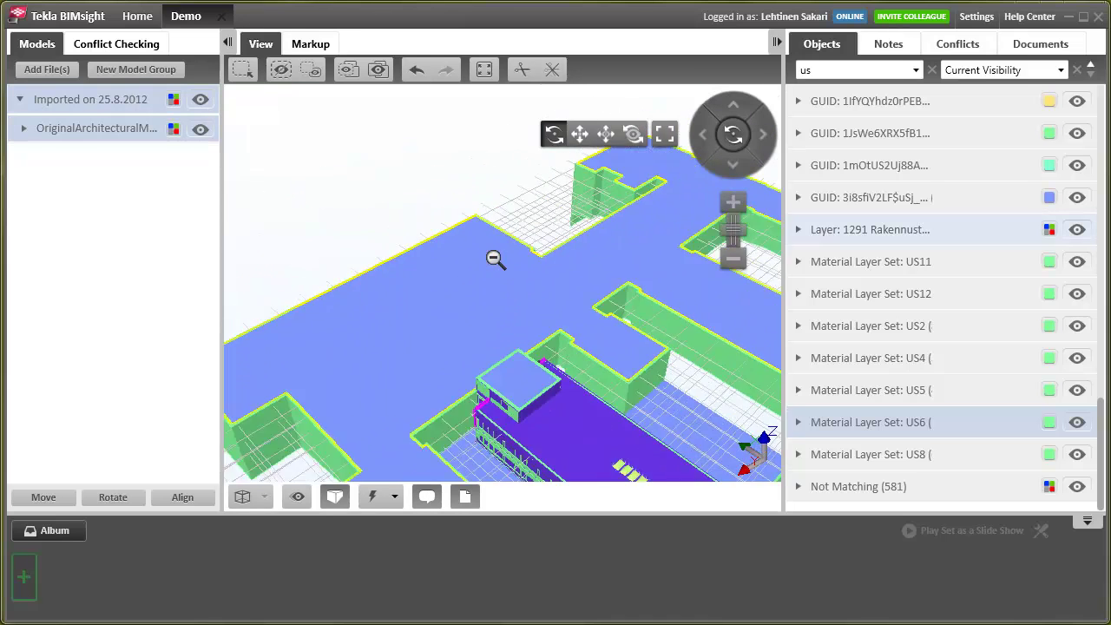
{"action": "scroll", "coordinate": [588, 379], "scroll_direction": "up", "scroll_amount": 4}
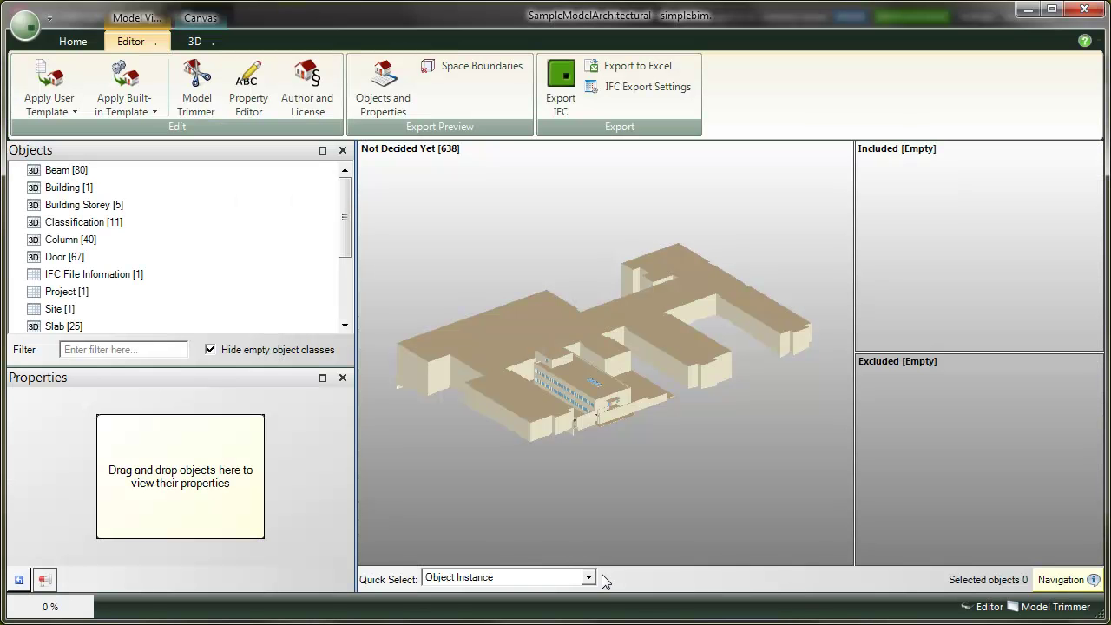
In simplebim, apply a user template from an Excel file to SampleModelArchitectural
{"action": "mouse_move", "coordinate": [710, 455]}
{"action": "left_mouse_down"}
{"action": "mouse_move", "coordinate": [674, 479]}
{"action": "mouse_move", "coordinate": [522, 418]}
{"action": "mouse_move", "coordinate": [671, 406]}
{"action": "mouse_move", "coordinate": [709, 461]}
{"action": "left_mouse_up"}
{"action": "scroll", "coordinate": [689, 484], "scroll_direction": "up", "scroll_amount": 2}
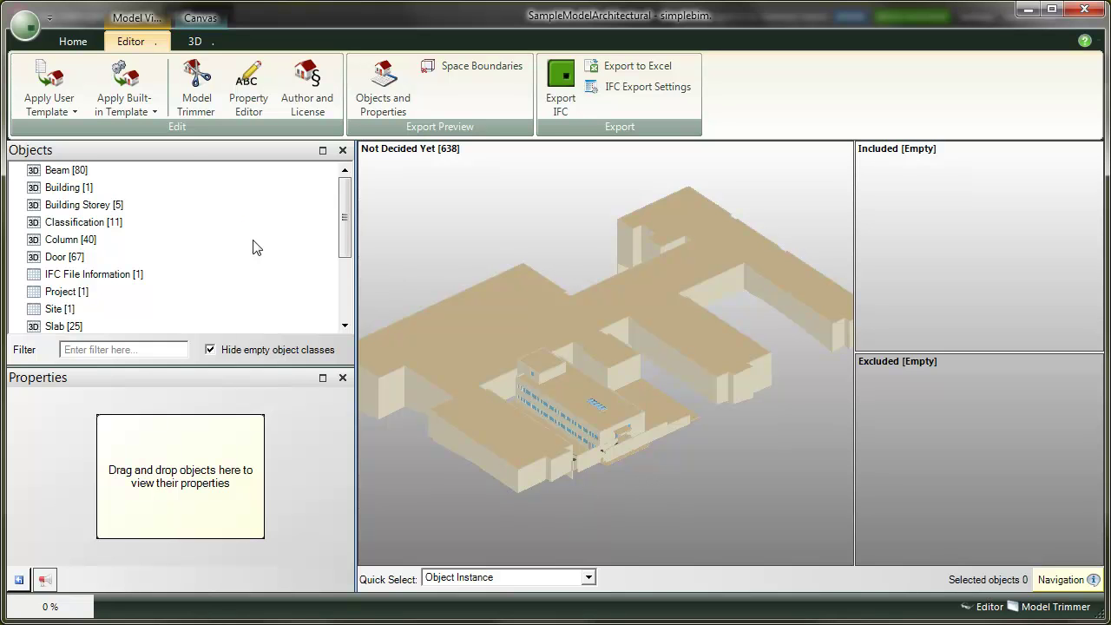
{"action": "left_click", "coordinate": [50, 107]}
{"action": "left_click", "coordinate": [78, 132]}
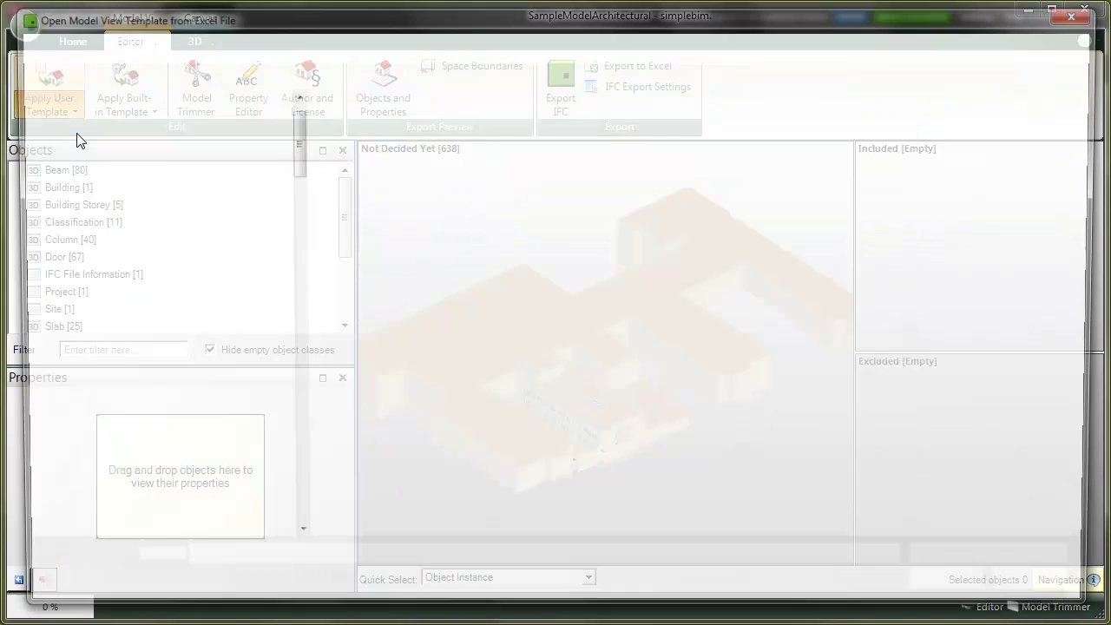
{"action": "double_click", "coordinate": [368, 342]}
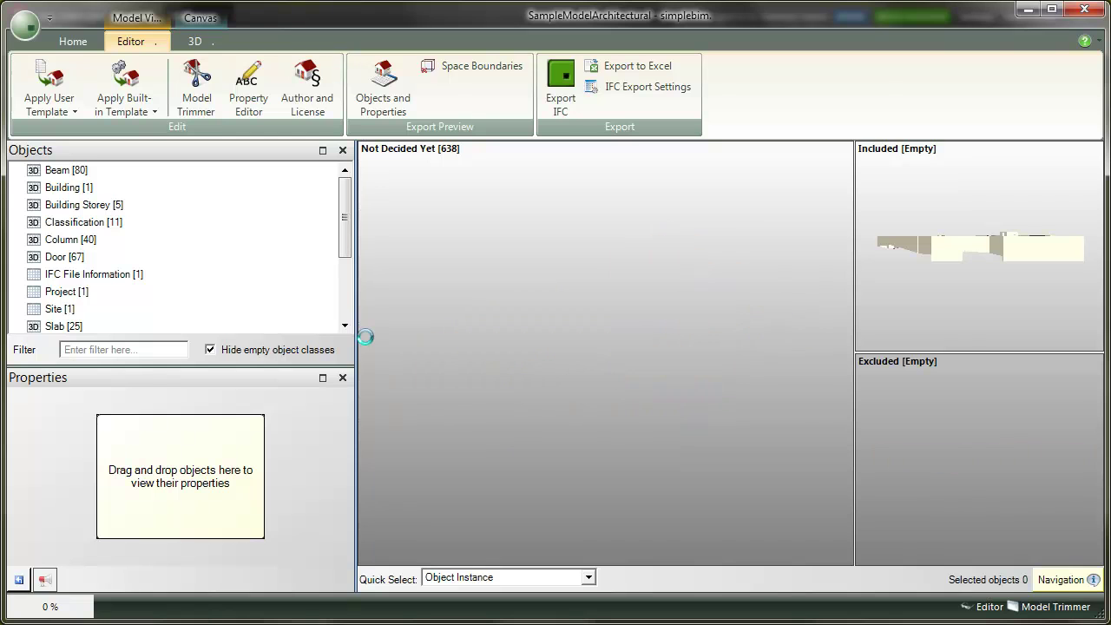
Make the Included objects the main view and set quick select to Building Element Construction Type
{"action": "left_click_drag", "start_coordinate": [884, 146], "coordinate": [611, 550]}
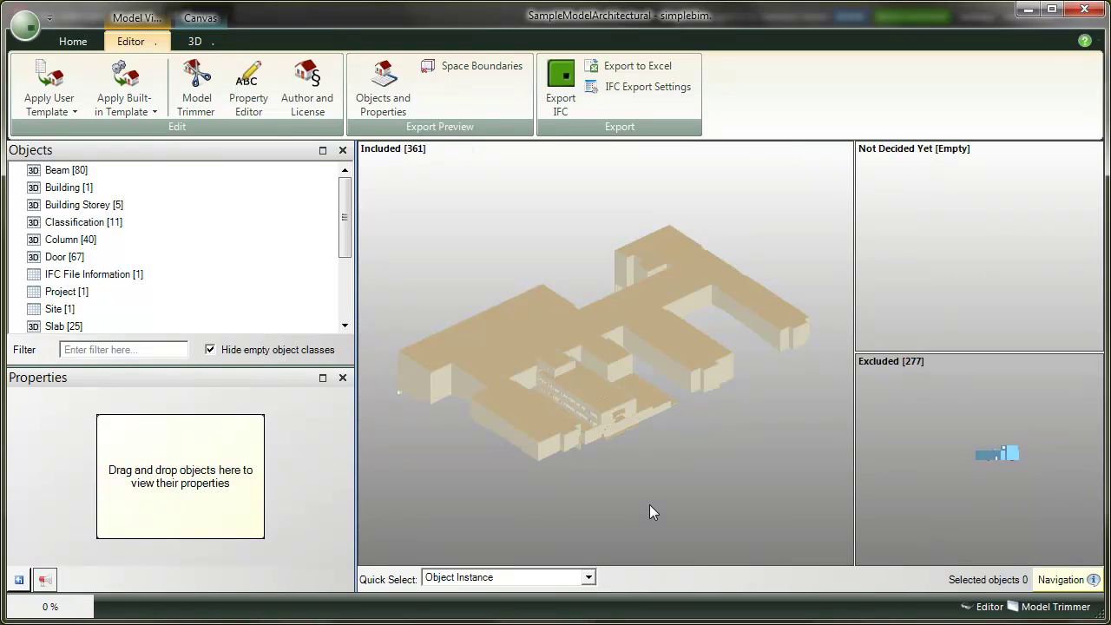
{"action": "scroll", "coordinate": [654, 473], "scroll_direction": "up", "scroll_amount": 3}
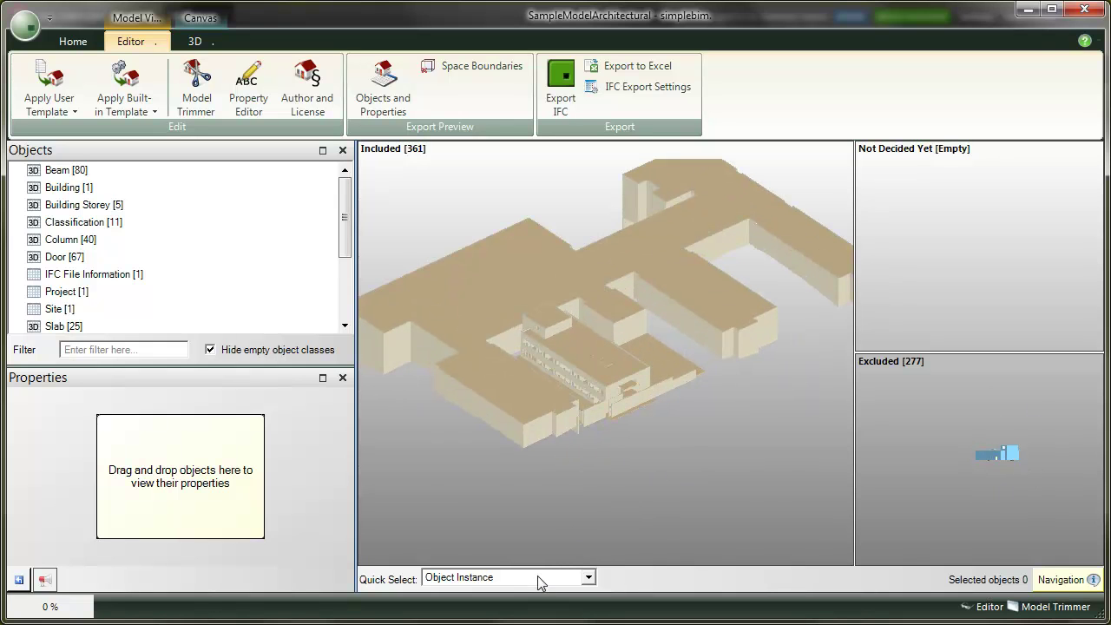
{"action": "mouse_move", "coordinate": [600, 390]}
{"action": "left_click", "coordinate": [539, 580]}
{"action": "left_click", "coordinate": [546, 624]}
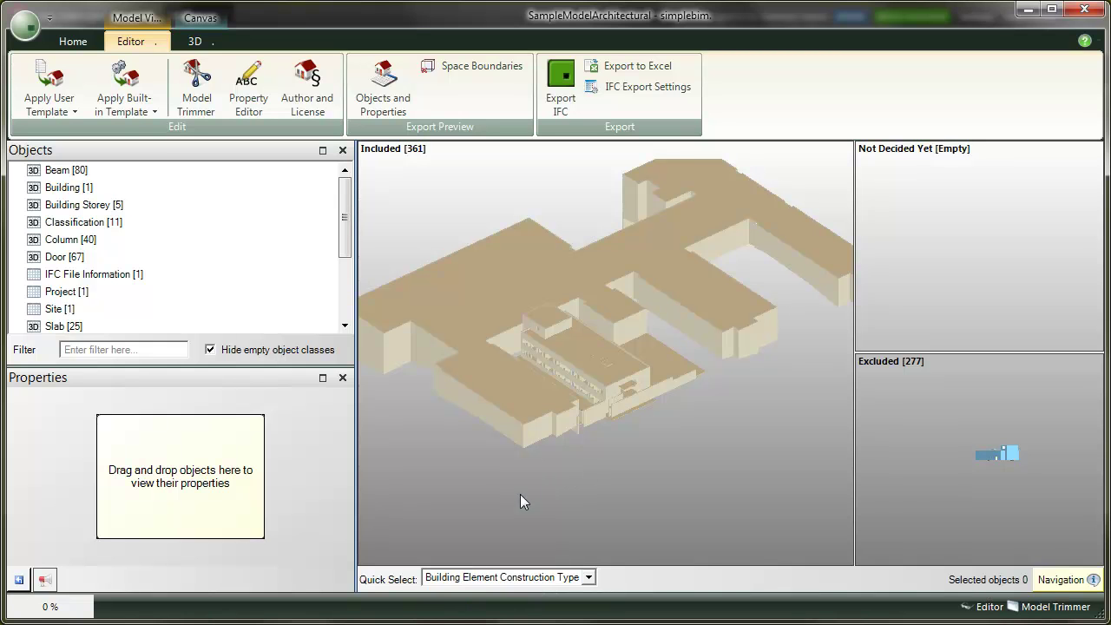
Exclude the surrounding building masses by construction type so only the central building stays included
{"action": "left_click_drag", "start_coordinate": [532, 436], "coordinate": [882, 467]}
{"action": "left_click_drag", "start_coordinate": [542, 415], "coordinate": [550, 398]}
{"action": "left_click_drag", "start_coordinate": [922, 470], "coordinate": [923, 471]}
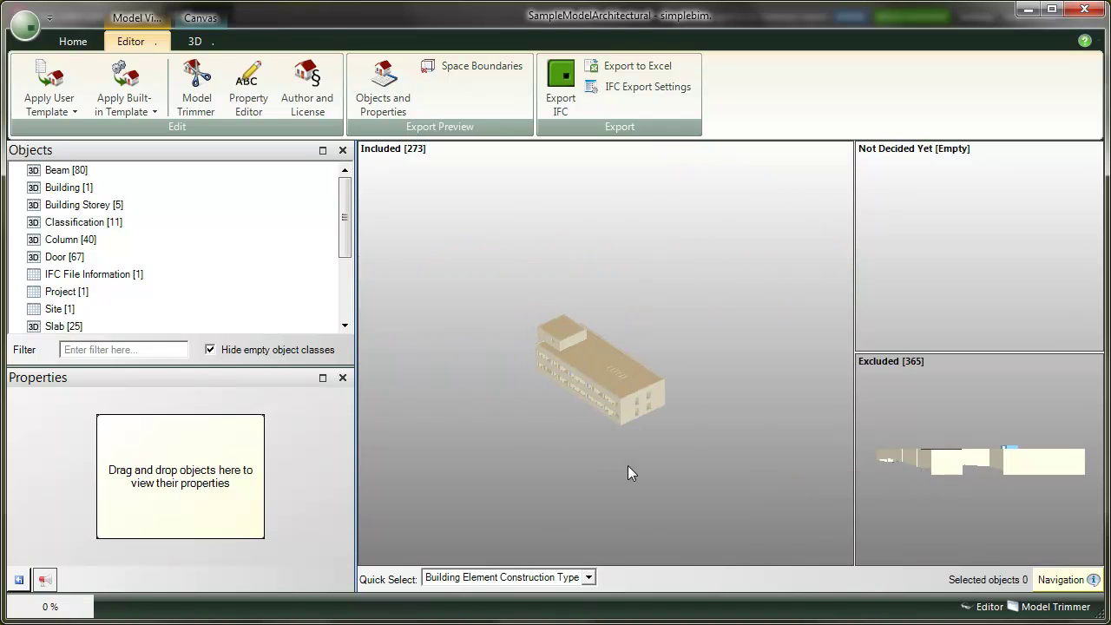
Display the properties of the Wall class in an enlarged property list and review them
{"action": "left_click_drag", "start_coordinate": [339, 251], "coordinate": [340, 313]}
{"action": "left_click_drag", "start_coordinate": [52, 294], "coordinate": [165, 451]}
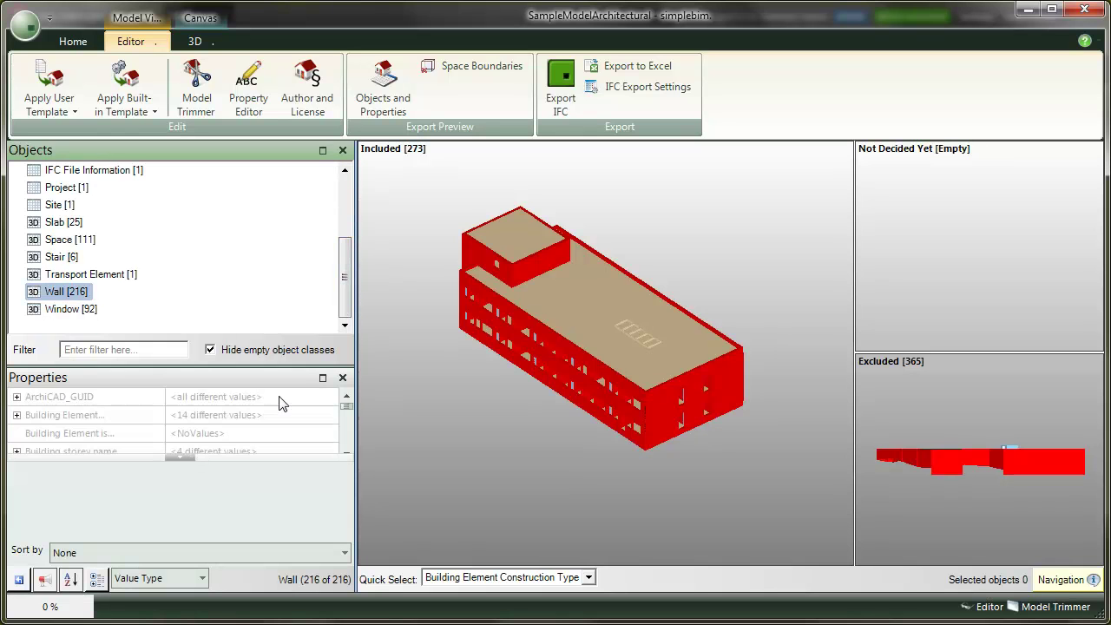
{"action": "left_click", "coordinate": [322, 377]}
{"action": "mouse_move", "coordinate": [347, 236]}
{"action": "left_mouse_down"}
{"action": "mouse_move", "coordinate": [344, 425]}
{"action": "mouse_move", "coordinate": [348, 224]}
{"action": "left_mouse_up"}
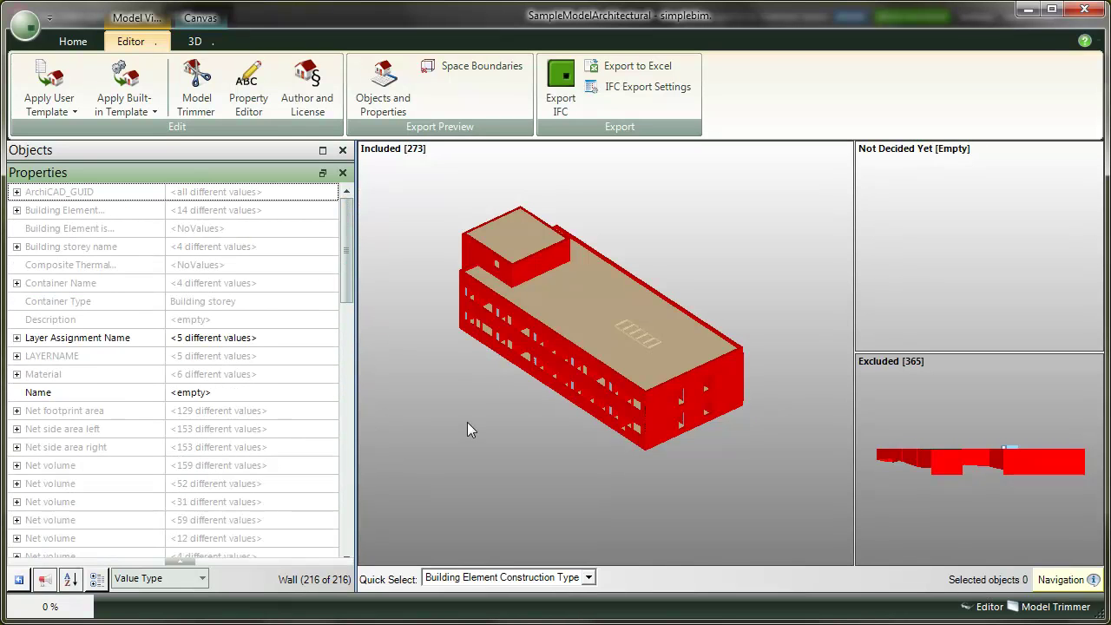
Preview the objects and properties for export and display the Wall class properties in an enlarged list
{"action": "left_click", "coordinate": [382, 87]}
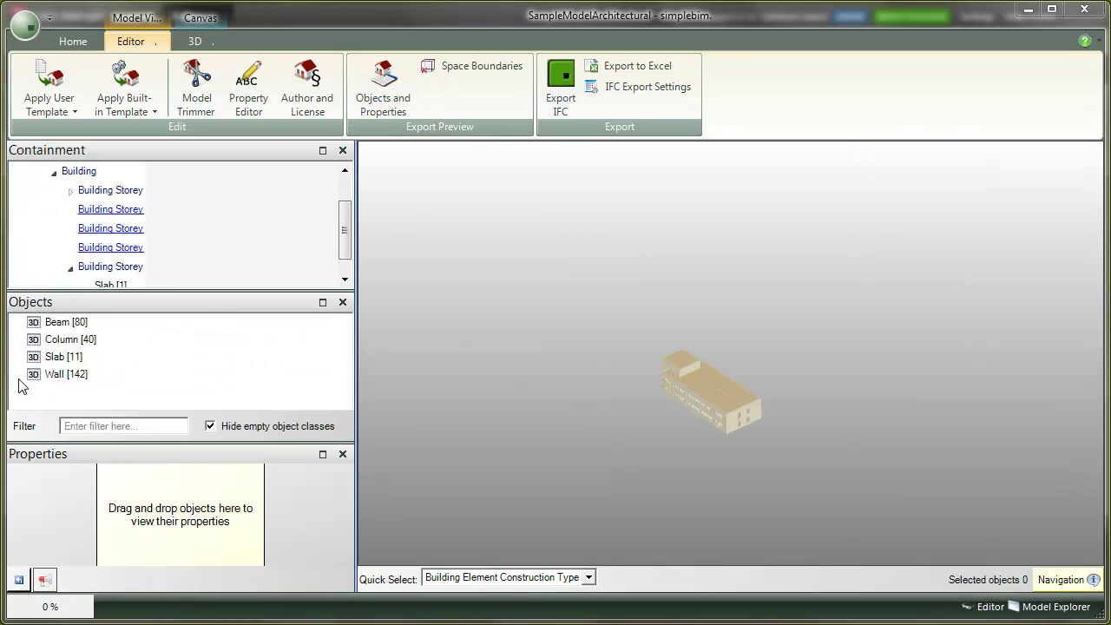
{"action": "left_click", "coordinate": [57, 374]}
{"action": "left_click", "coordinate": [322, 454]}
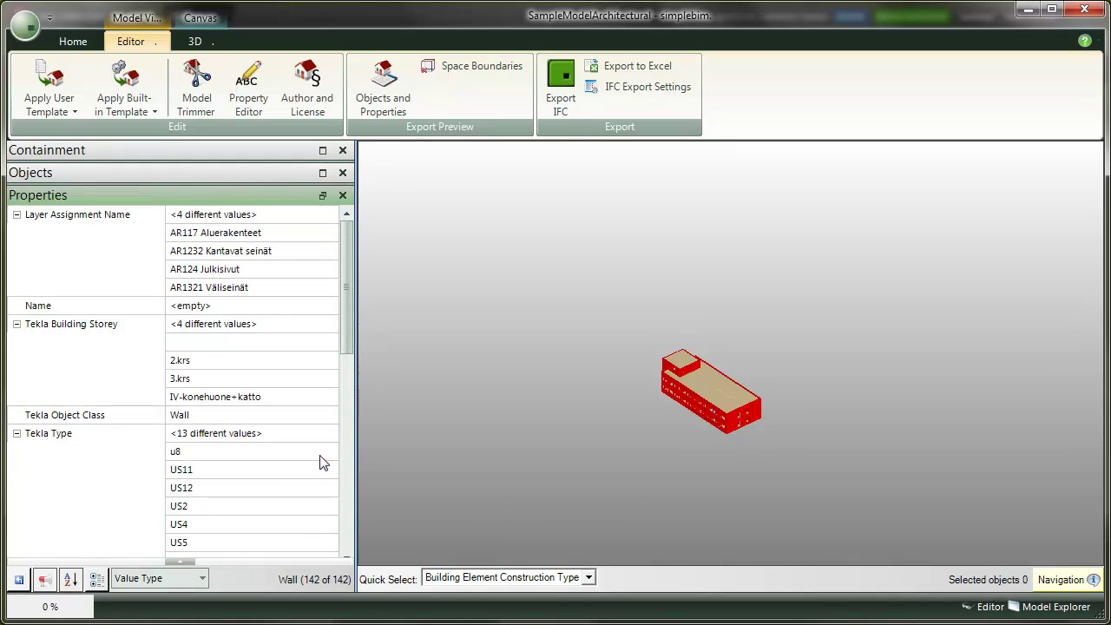
Highlight walls by Tekla Type US11 and US12, by Tekla Building Storey 2.krs and 3.krs, and by Tekla Object Class Wall
{"action": "left_click", "coordinate": [209, 469]}
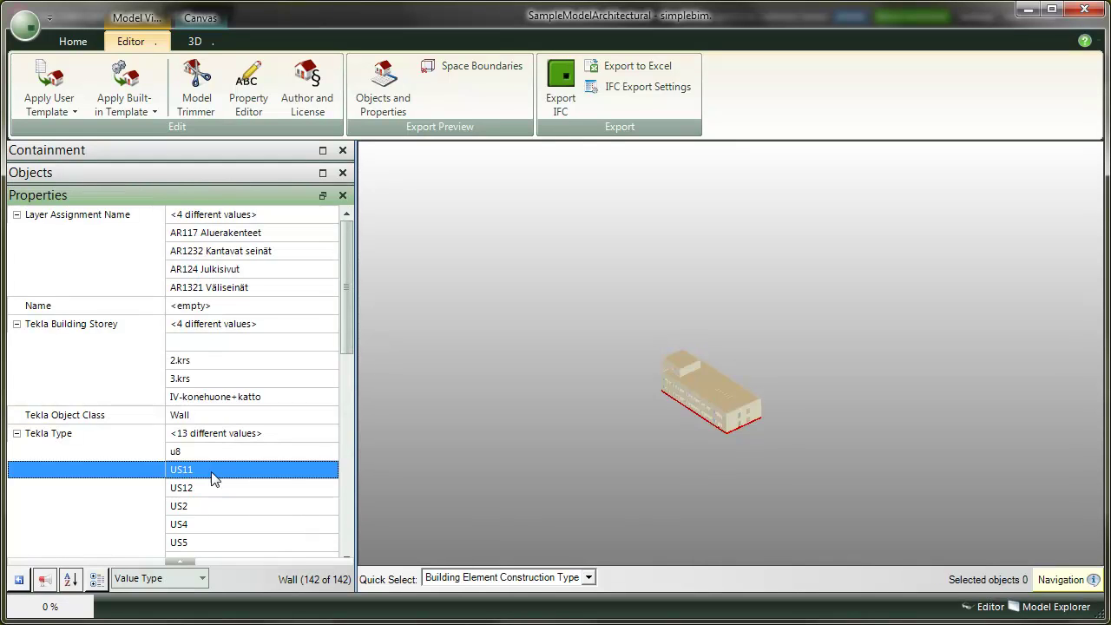
{"action": "left_click", "coordinate": [211, 487]}
{"action": "left_click", "coordinate": [233, 347]}
{"action": "left_click", "coordinate": [234, 363]}
{"action": "left_click", "coordinate": [235, 381]}
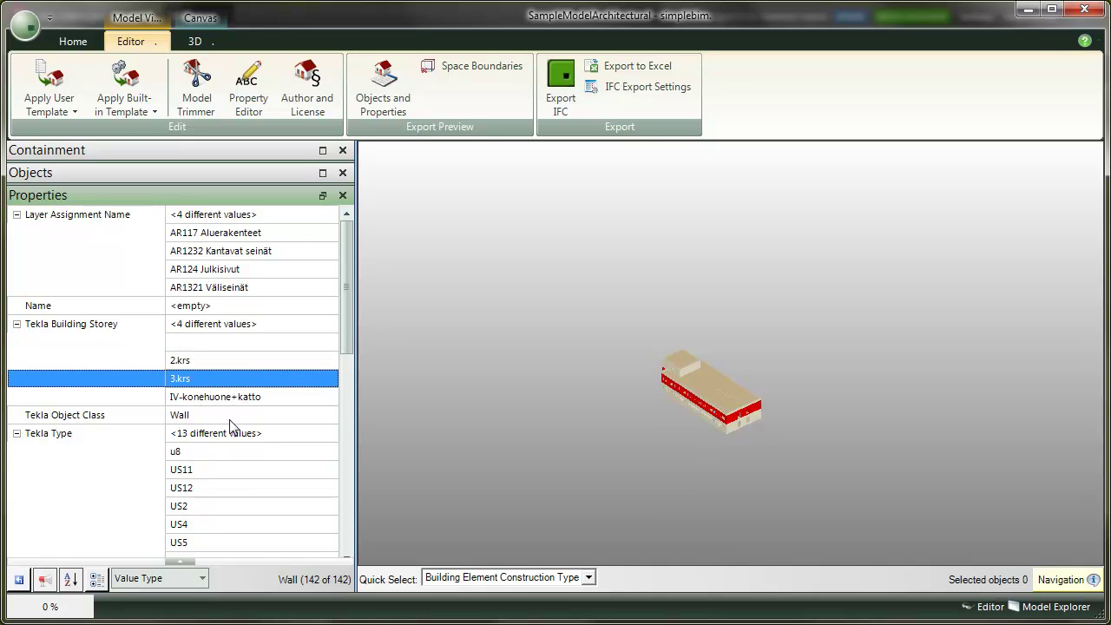
{"action": "left_click", "coordinate": [230, 418]}
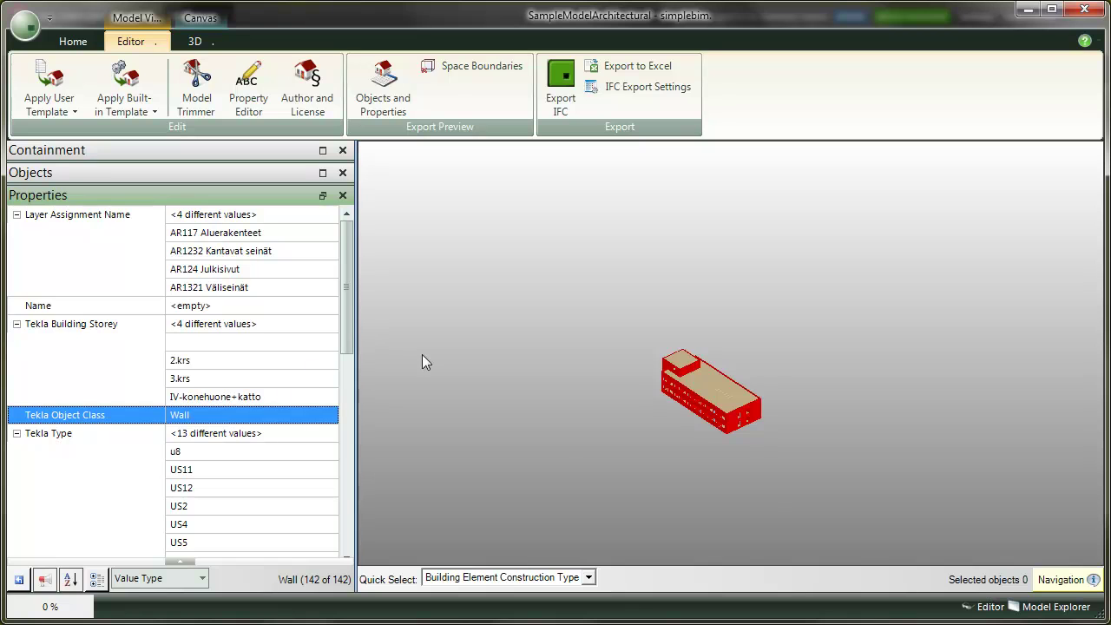
Clear the wall highlight and export the trimmed model as an IFC file
{"action": "left_click", "coordinate": [479, 359]}
{"action": "scroll", "coordinate": [744, 482], "scroll_direction": "up", "scroll_amount": 5}
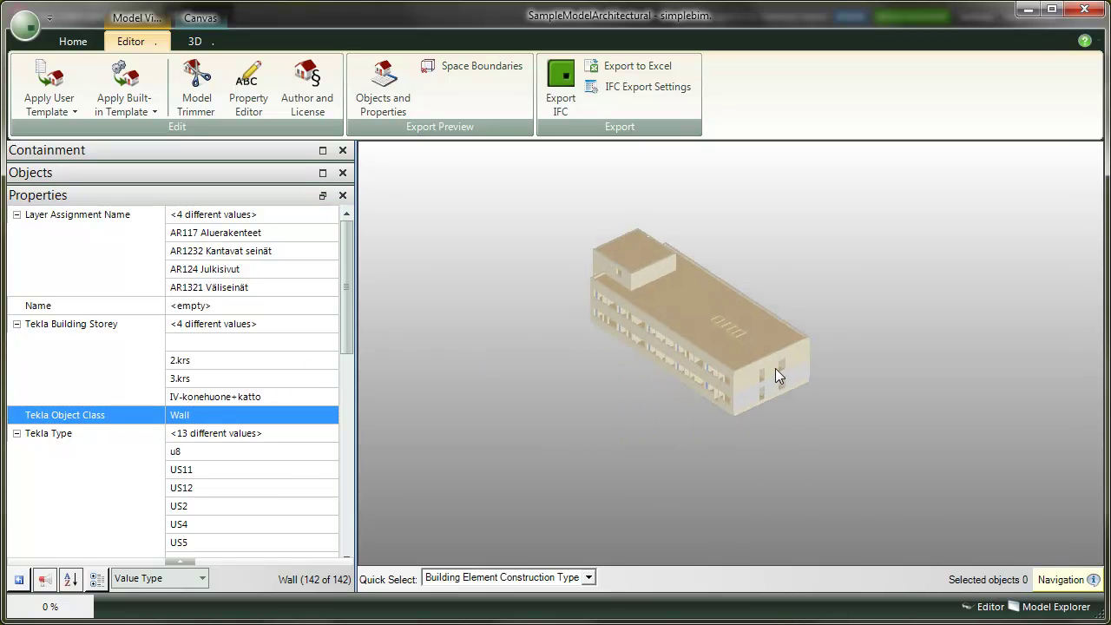
{"action": "middle_click_drag", "start_coordinate": [586, 462], "coordinate": [585, 474]}
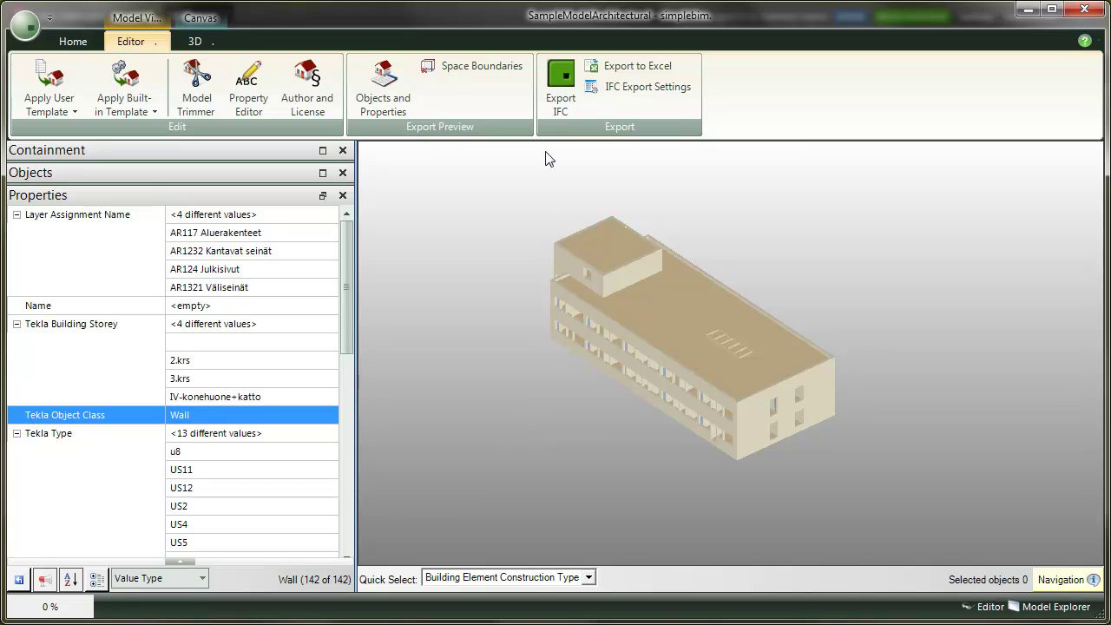
{"action": "left_click", "coordinate": [572, 99]}
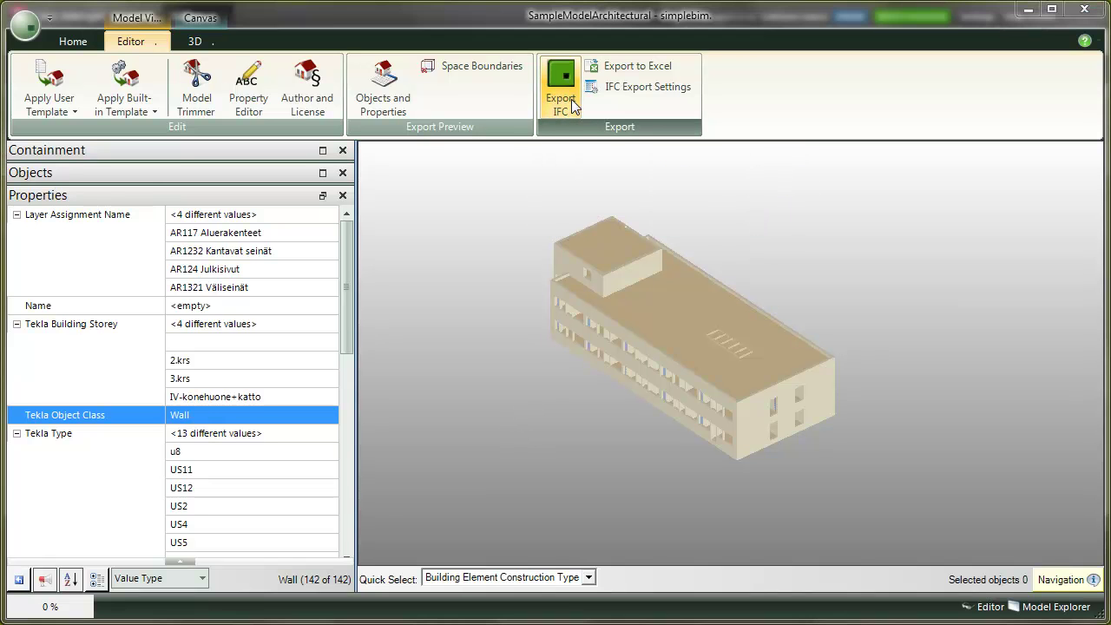
{"action": "left_click", "coordinate": [958, 590]}
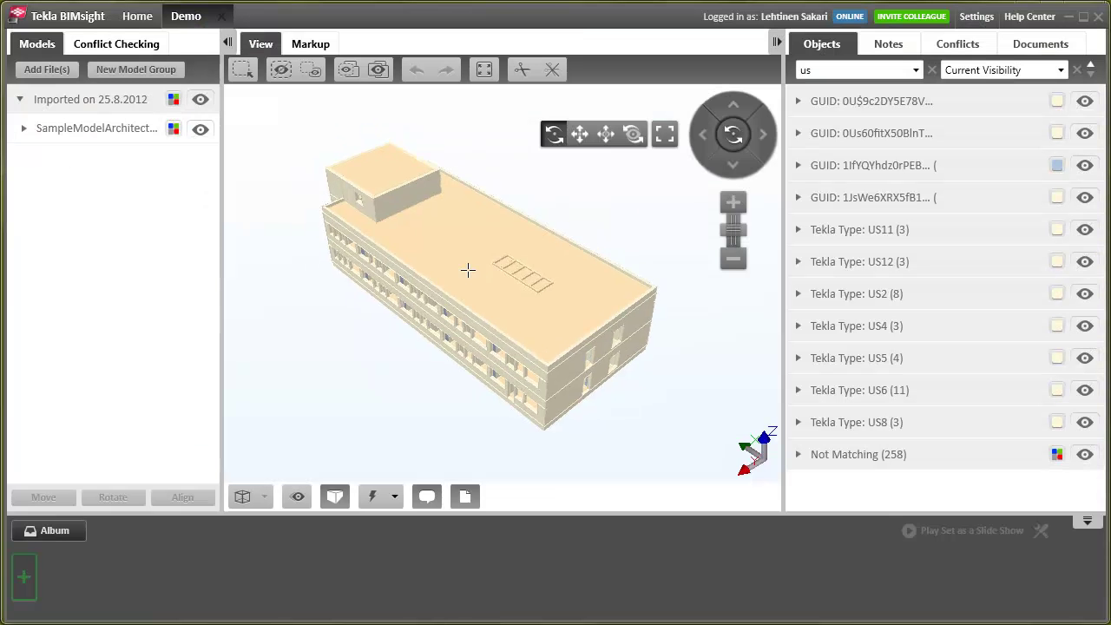
In Tekla BIMsight, clear the object search filter and group the objects by Tekla Object Class
{"action": "left_click_drag", "start_coordinate": [466, 269], "coordinate": [350, 330]}
{"action": "left_click_drag", "start_coordinate": [426, 405], "coordinate": [427, 359]}
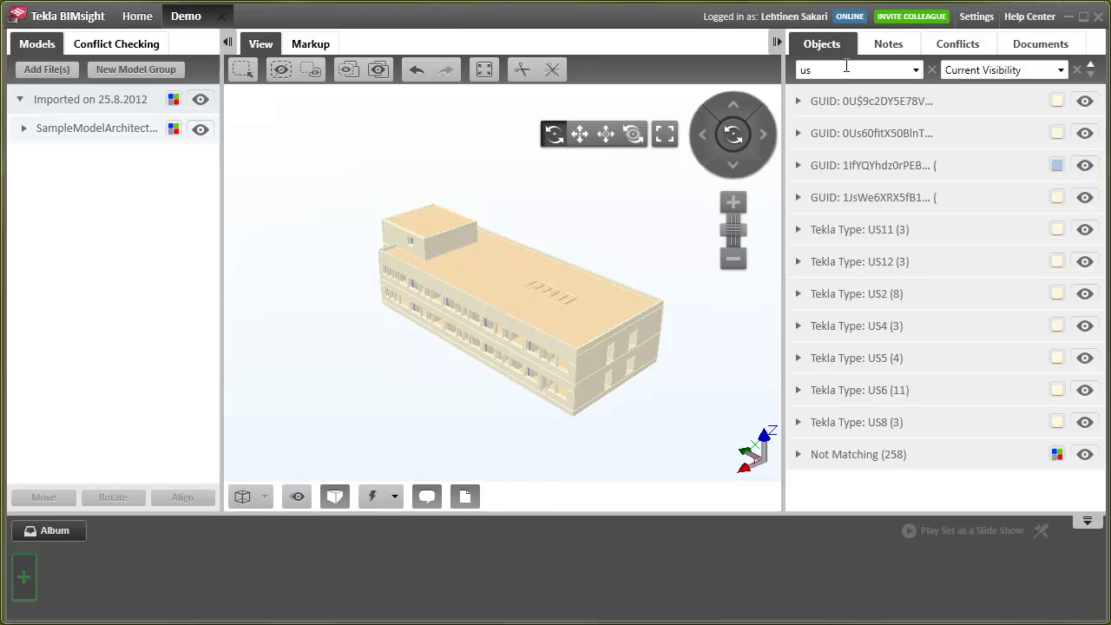
{"action": "left_click", "coordinate": [932, 69]}
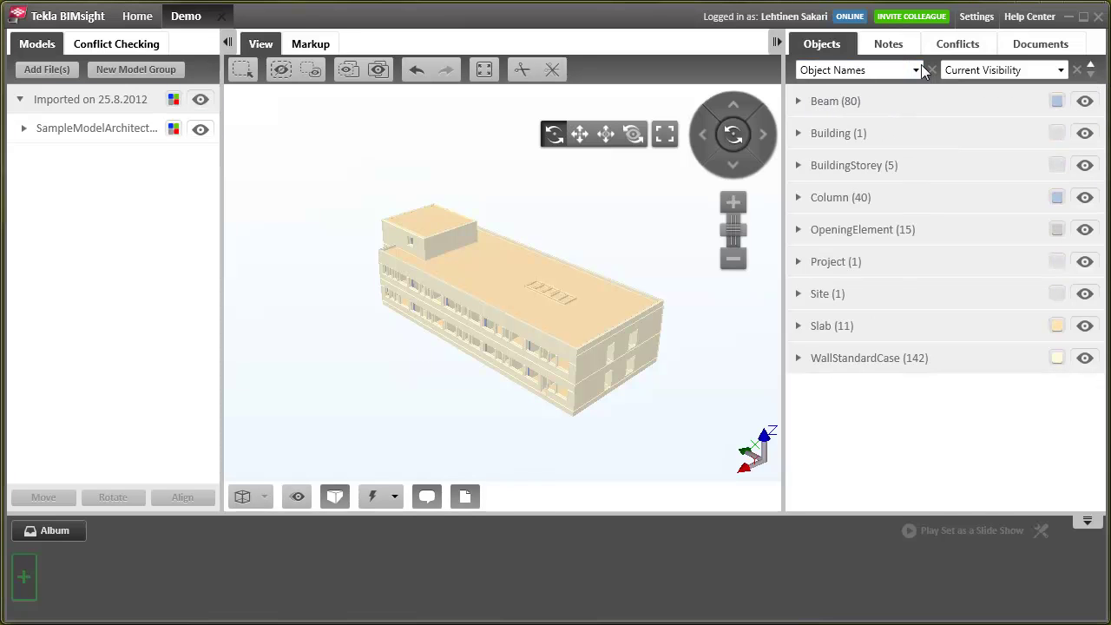
{"action": "left_click", "coordinate": [915, 70]}
{"action": "scroll", "coordinate": [862, 348], "scroll_direction": "down", "scroll_amount": 8}
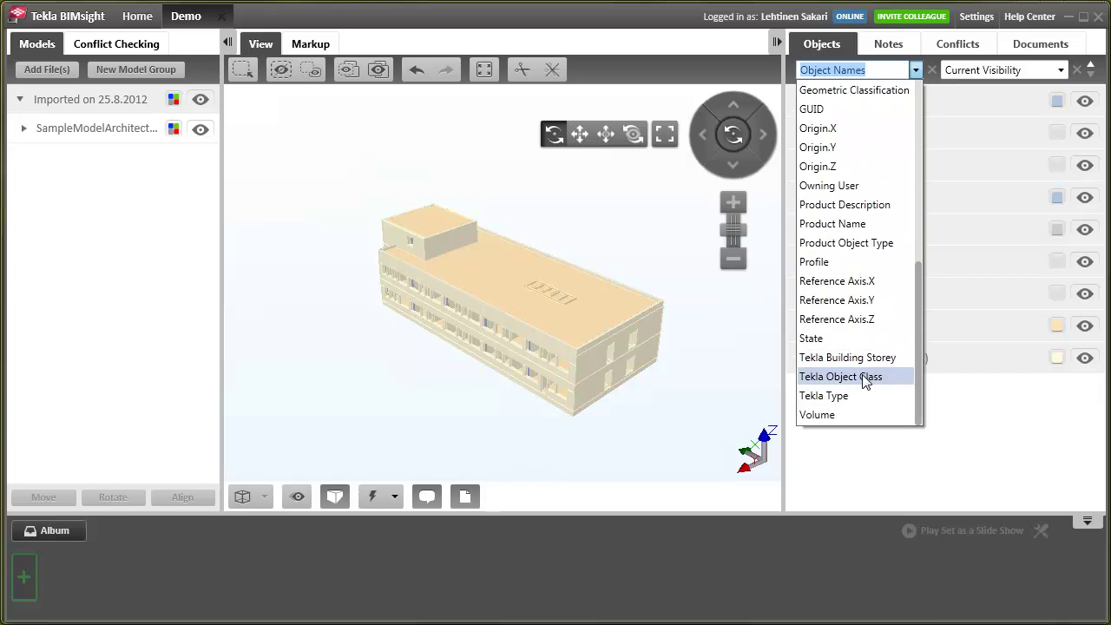
{"action": "left_click", "coordinate": [865, 378]}
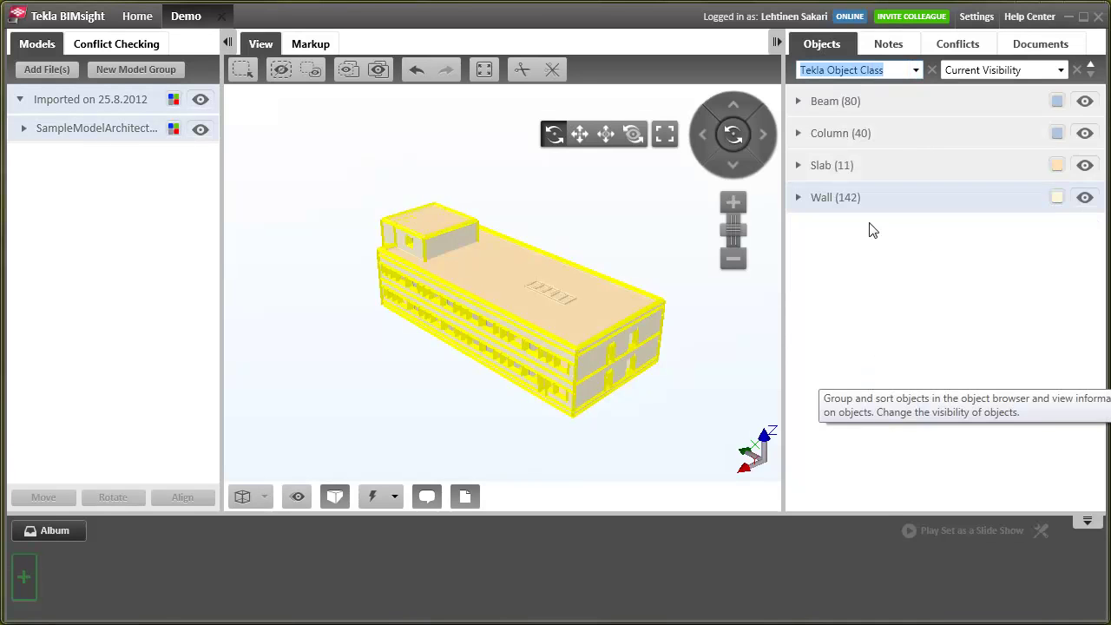
Show only the objects of the Wall class and clear the selection to examine the walls
{"action": "left_click", "coordinate": [855, 197]}
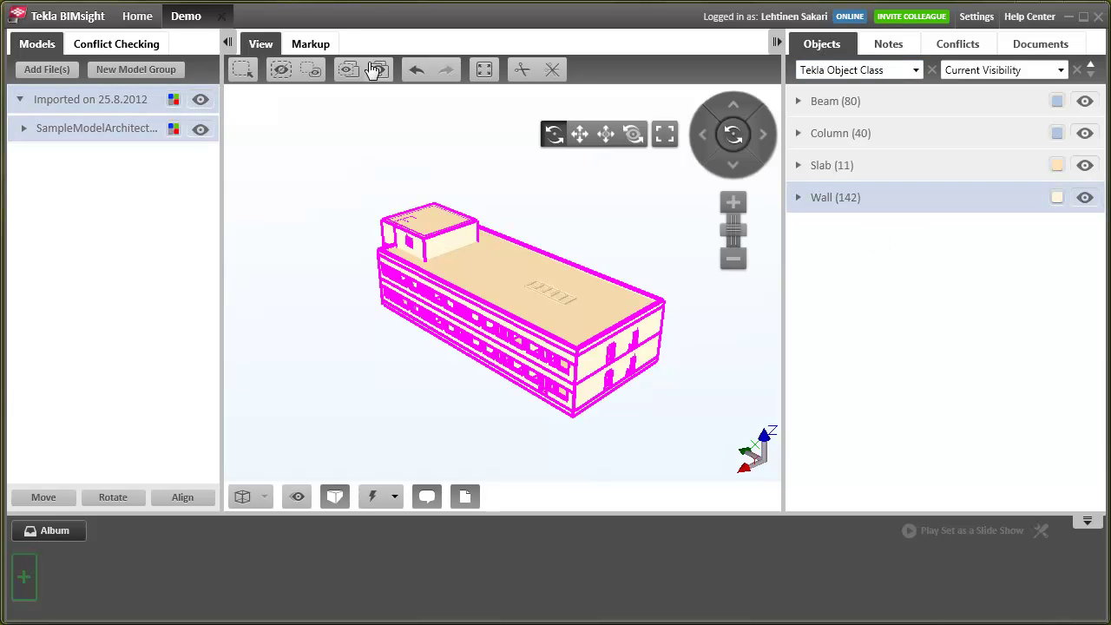
{"action": "left_click_drag", "start_coordinate": [335, 327], "coordinate": [350, 316]}
{"action": "scroll", "coordinate": [355, 352], "scroll_direction": "up", "scroll_amount": 3}
{"action": "middle_click_drag", "start_coordinate": [349, 349], "coordinate": [277, 329]}
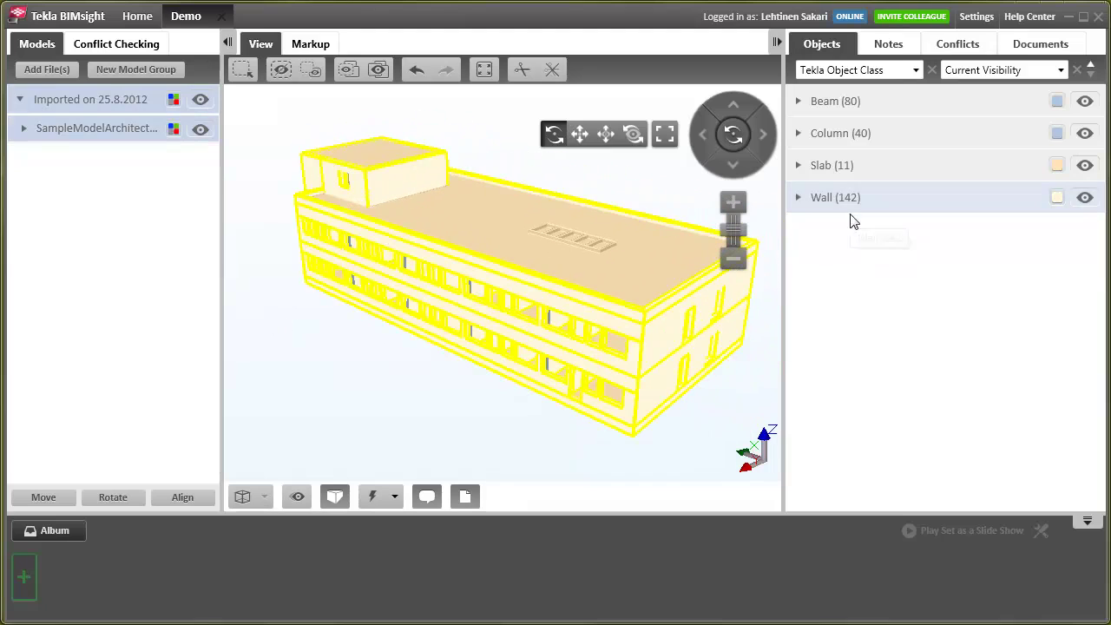
{"action": "left_click", "coordinate": [346, 74]}
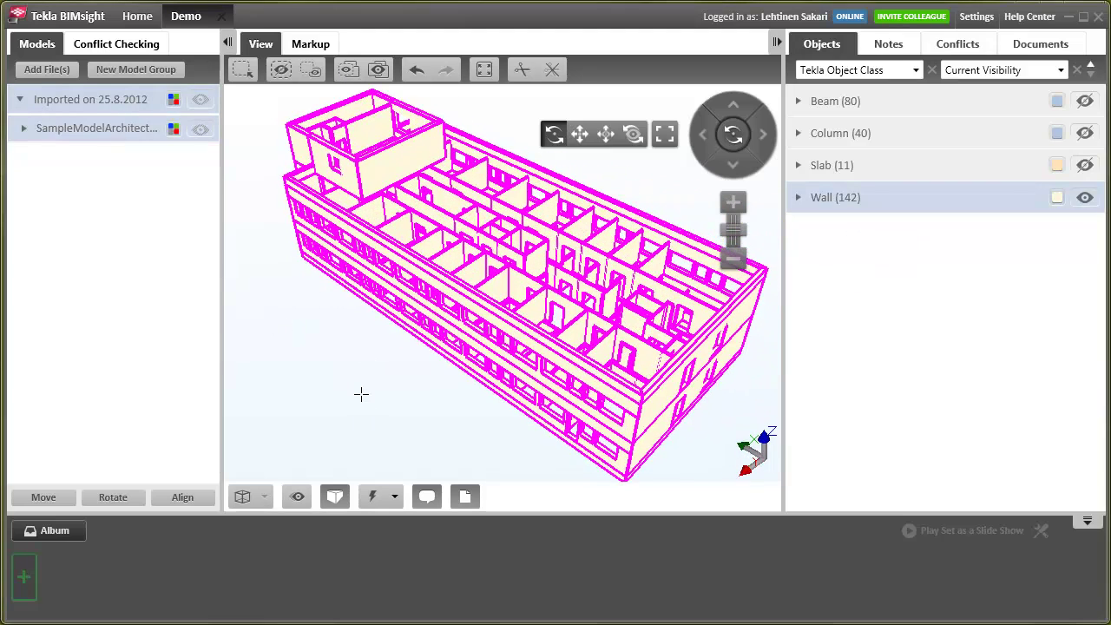
{"action": "left_click", "coordinate": [363, 394]}
{"action": "scroll", "coordinate": [363, 394], "scroll_direction": "down", "scroll_amount": 1}
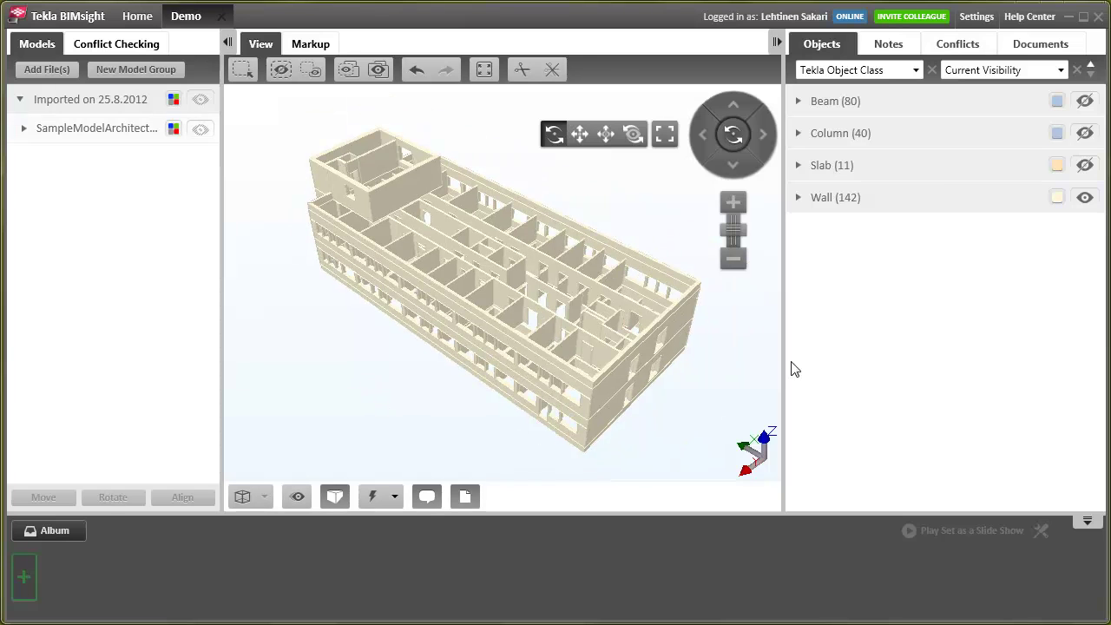
Group the objects by Tekla Building Storey and isolate the storeys 2.krs, 3.krs and IV-konehuone+katto in turn
{"action": "left_click", "coordinate": [914, 71]}
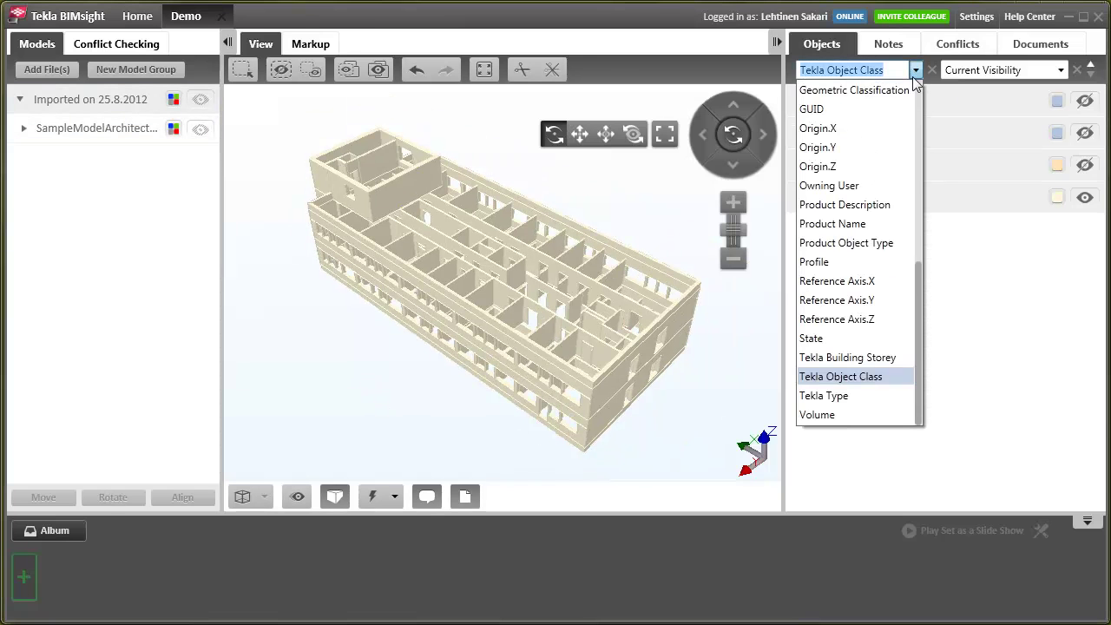
{"action": "left_click", "coordinate": [871, 357]}
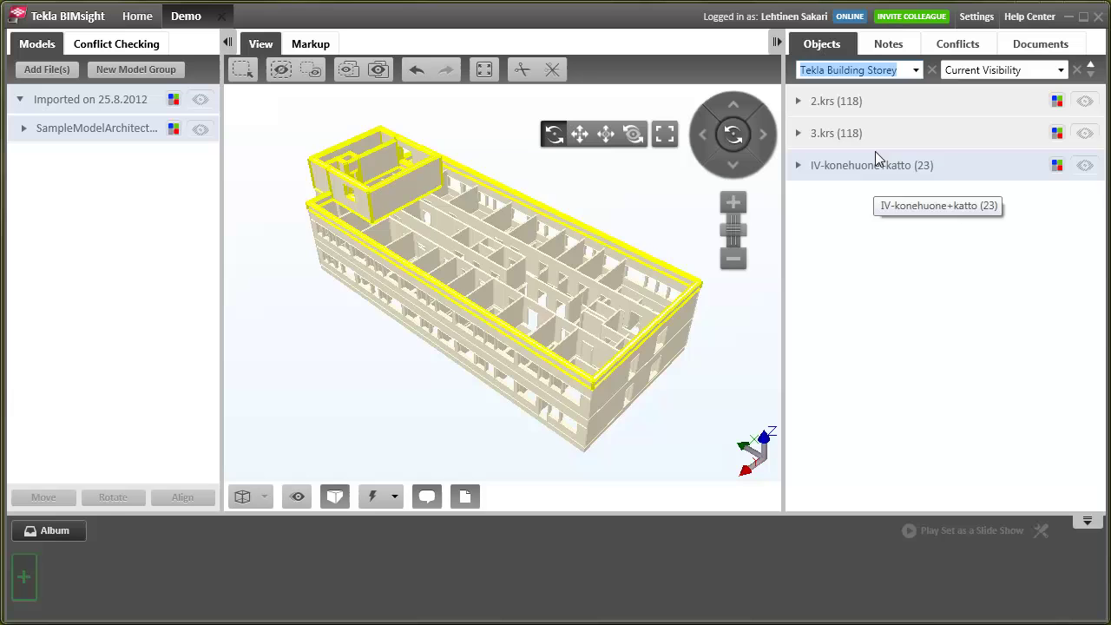
{"action": "left_click", "coordinate": [874, 104]}
{"action": "left_click", "coordinate": [350, 71]}
{"action": "left_click", "coordinate": [350, 71]}
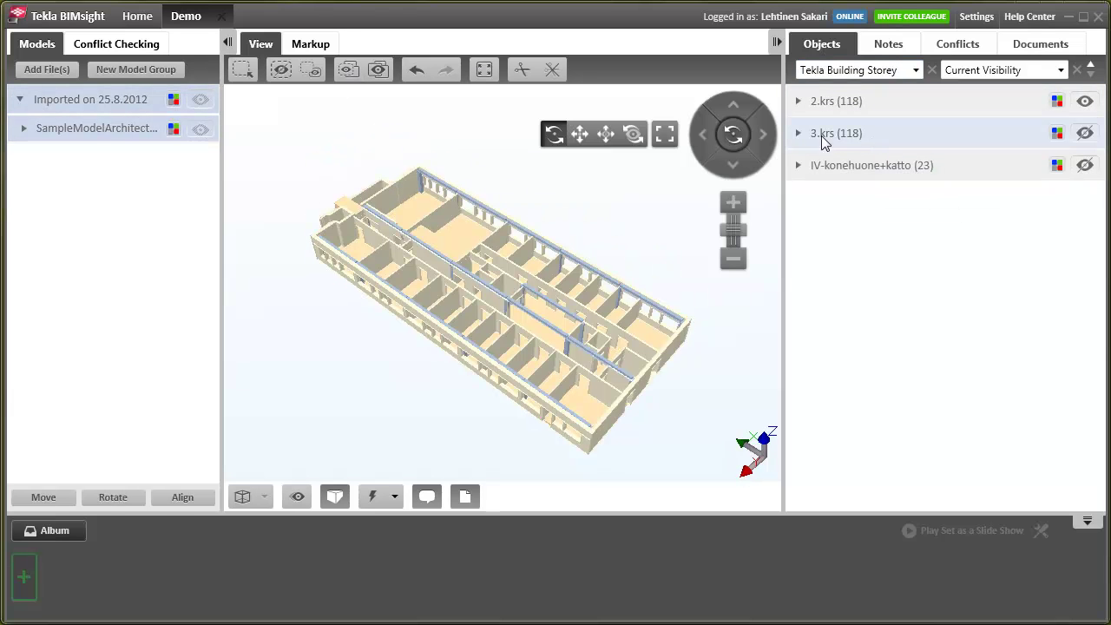
{"action": "left_click", "coordinate": [350, 71]}
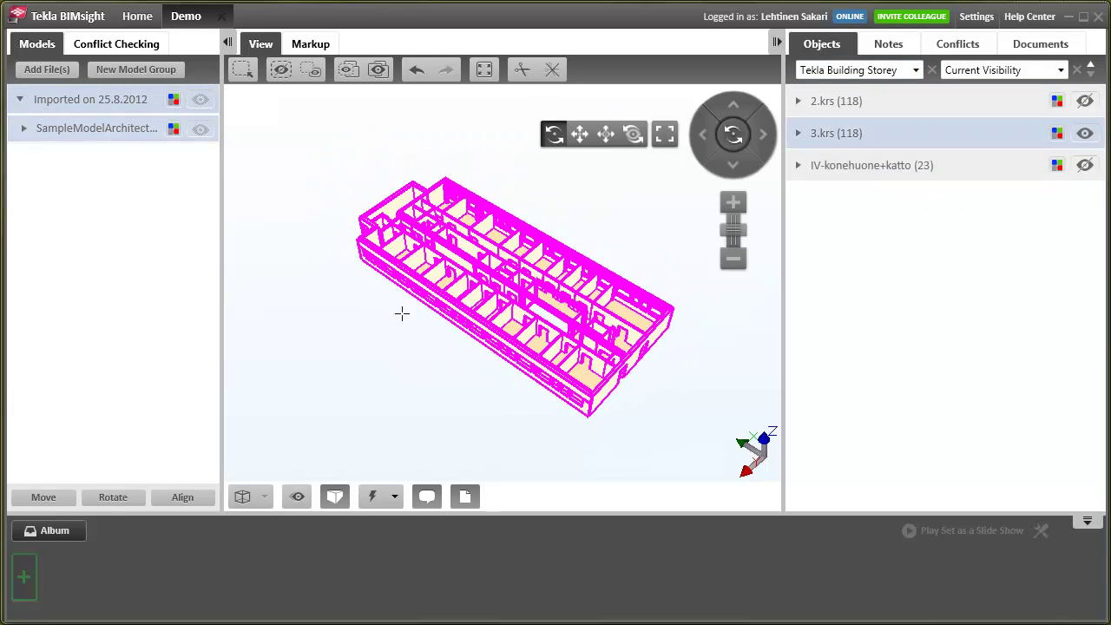
{"action": "left_click", "coordinate": [846, 165]}
{"action": "left_click", "coordinate": [348, 73]}
{"action": "left_click", "coordinate": [407, 396]}
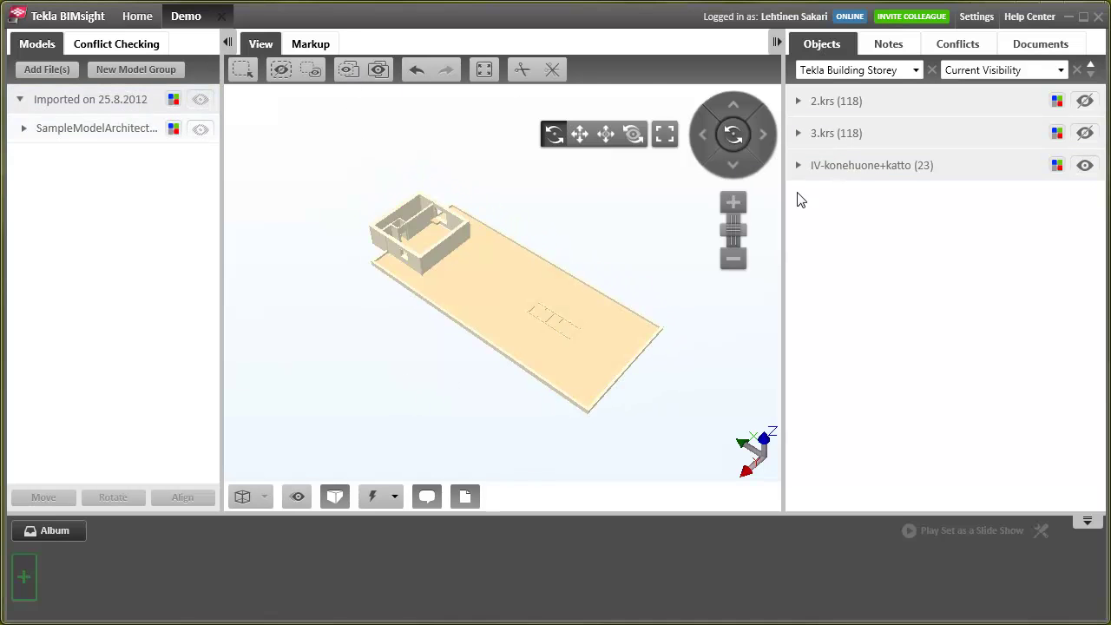
Group the objects by Tekla Object Class again and show only the Wall class
{"action": "left_click", "coordinate": [916, 69]}
{"action": "left_click", "coordinate": [883, 382]}
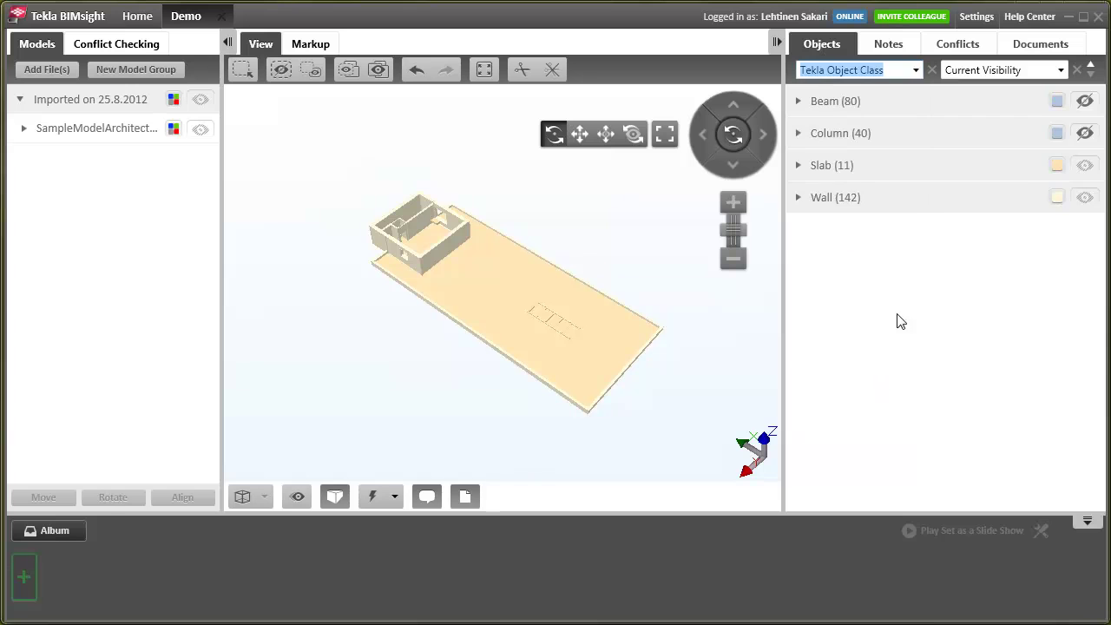
{"action": "left_click", "coordinate": [915, 204]}
{"action": "left_click", "coordinate": [348, 73]}
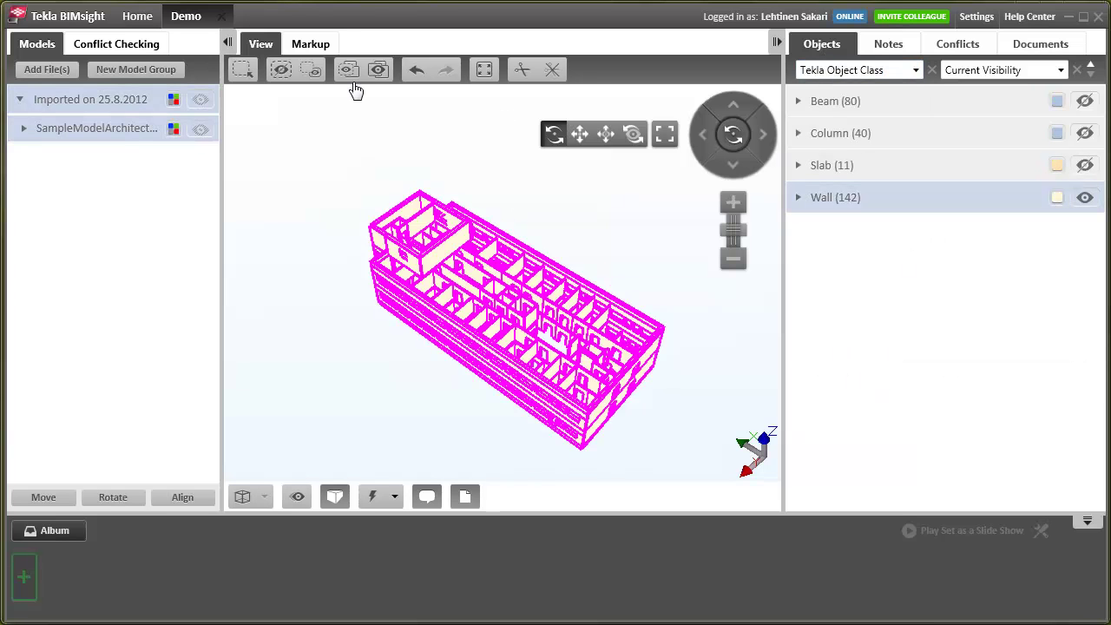
Group the objects by Tekla Type, highlight types US11, US12, US2 and US4 in turn, and show all objects again
{"action": "left_click", "coordinate": [916, 69]}
{"action": "left_click", "coordinate": [820, 393]}
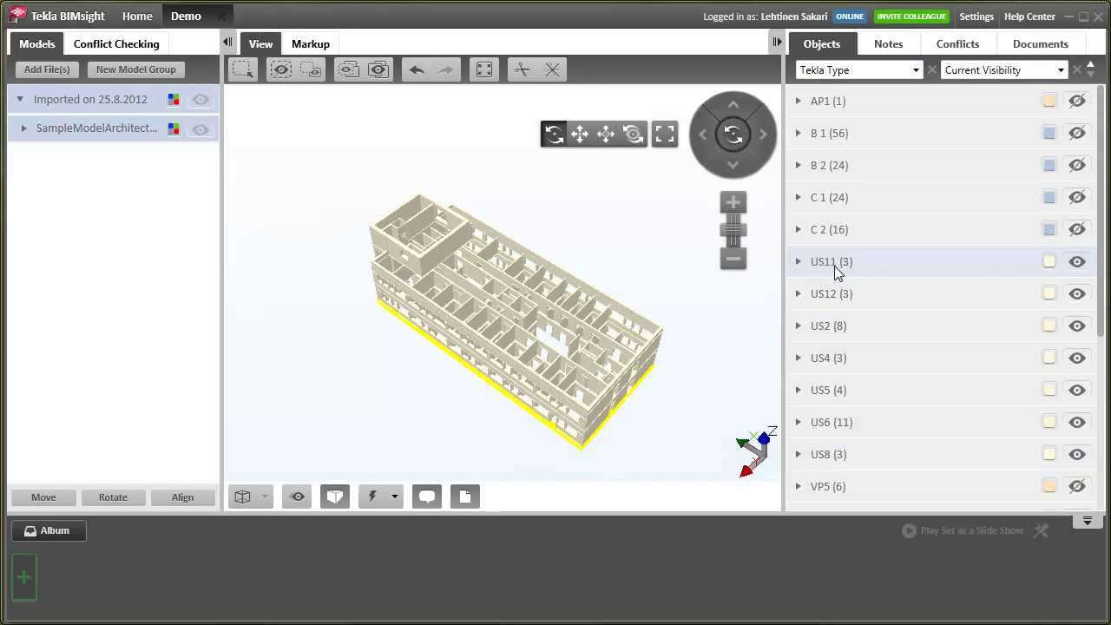
{"action": "left_click", "coordinate": [835, 266]}
{"action": "left_click", "coordinate": [845, 292]}
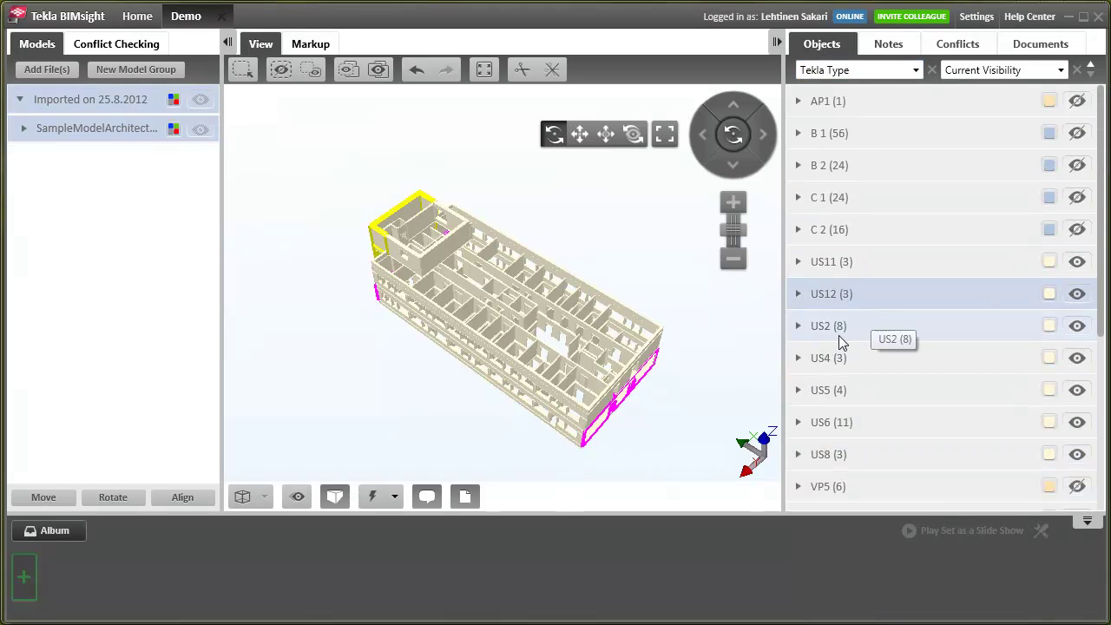
{"action": "left_click", "coordinate": [849, 330]}
{"action": "left_click", "coordinate": [854, 355]}
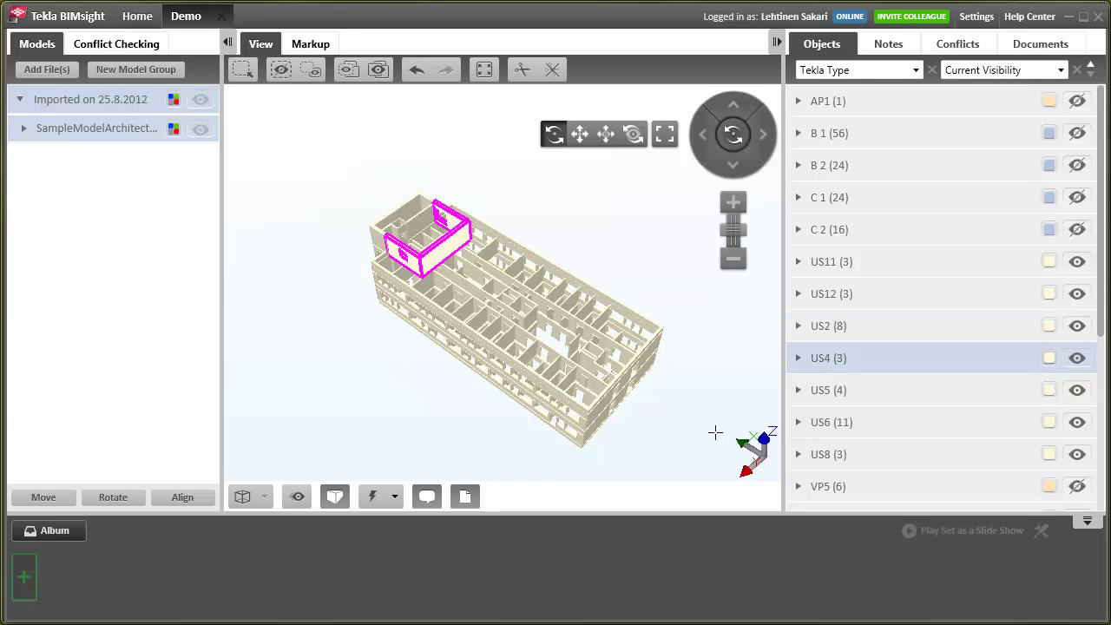
{"action": "left_click", "coordinate": [713, 382]}
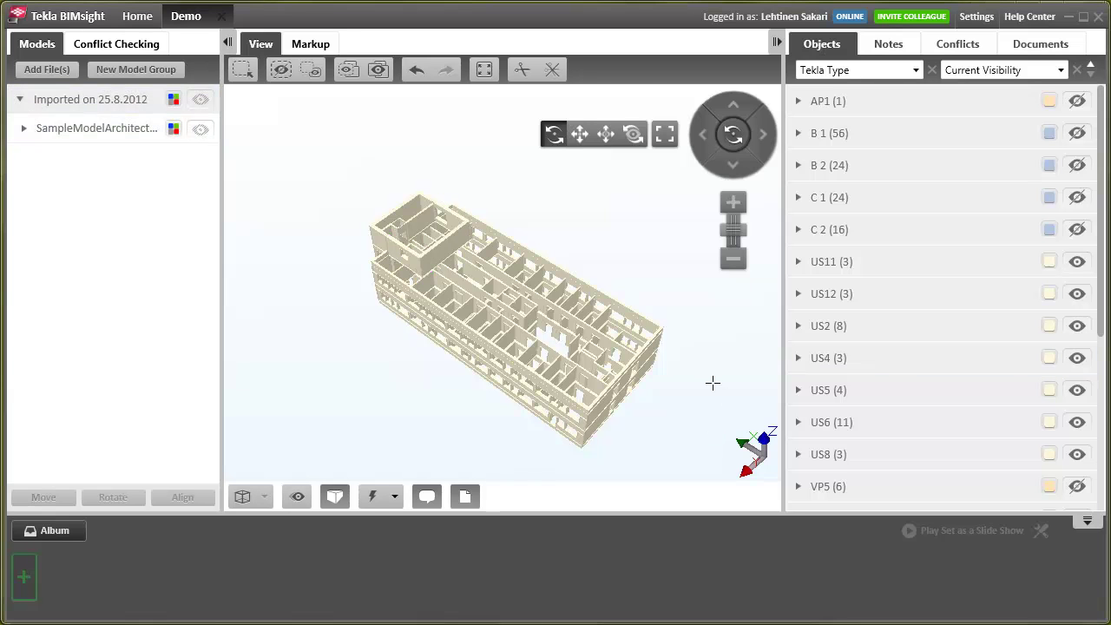
{"action": "left_click", "coordinate": [378, 71]}
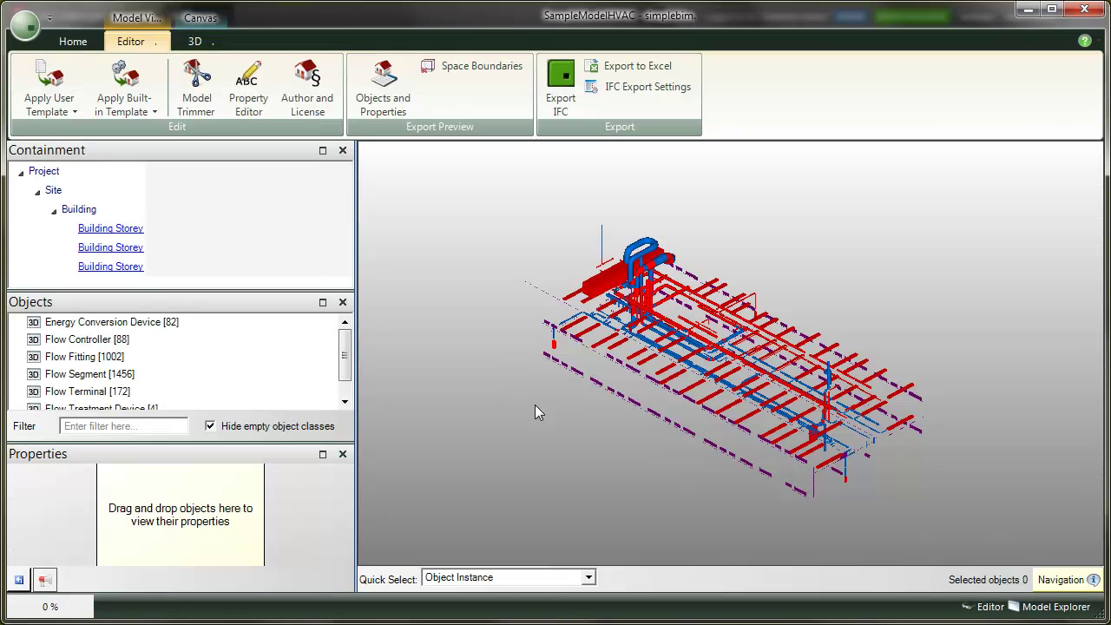
In simplebim, apply the user template Tekla Sample v2.xls to the SampleModelHVAC model
{"action": "mouse_move", "coordinate": [521, 446]}
{"action": "left_mouse_down"}
{"action": "mouse_move", "coordinate": [784, 461]}
{"action": "mouse_move", "coordinate": [578, 464]}
{"action": "mouse_move", "coordinate": [528, 451]}
{"action": "left_mouse_up"}
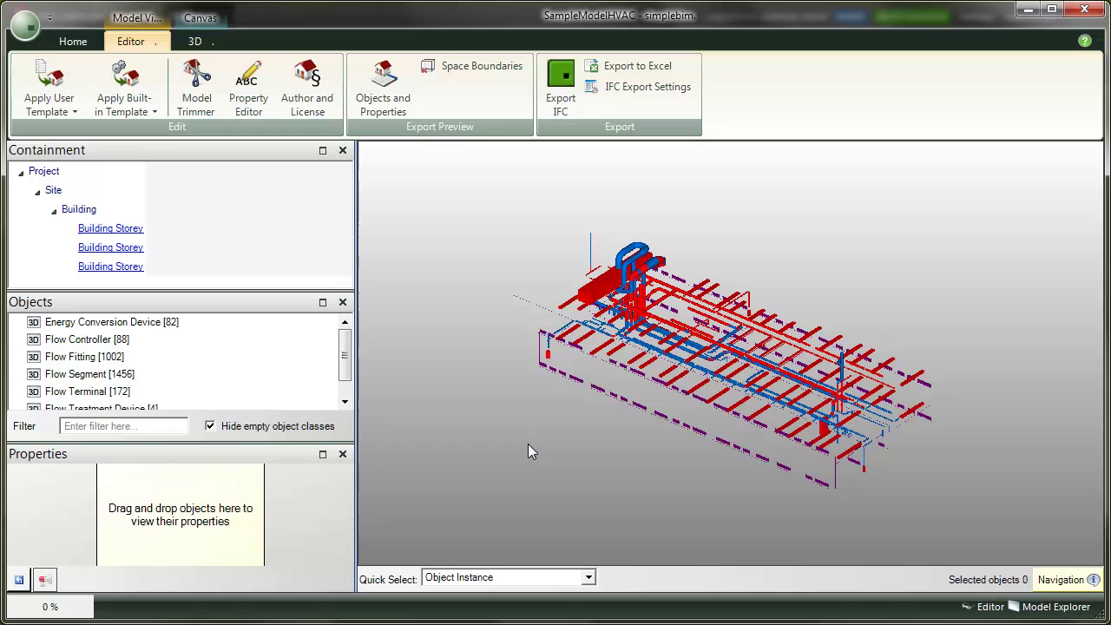
{"action": "left_click", "coordinate": [68, 102]}
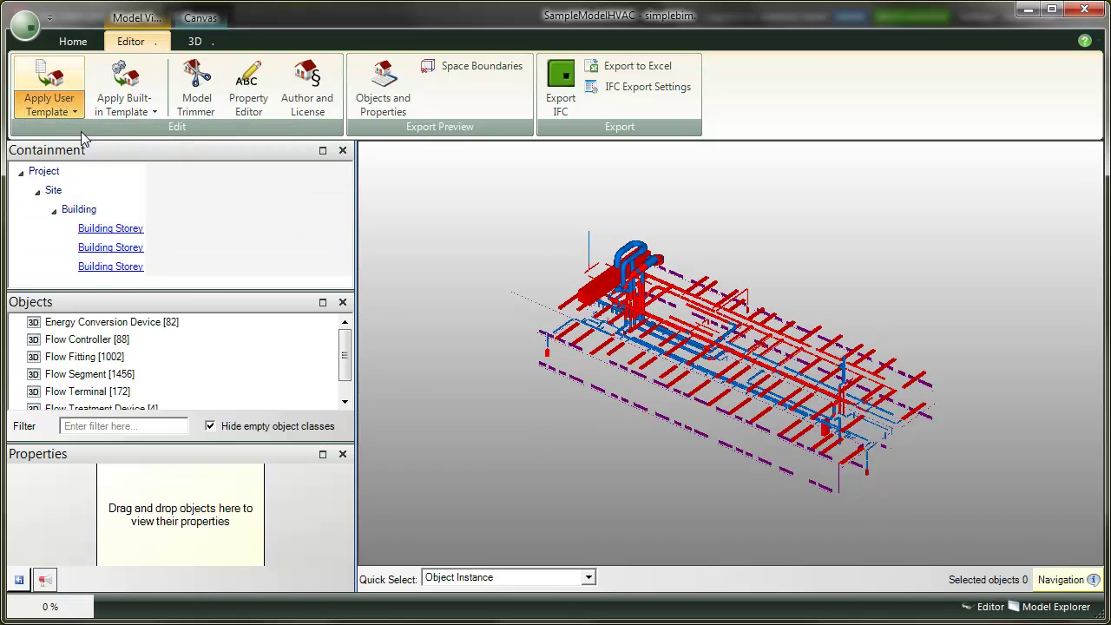
{"action": "left_click", "coordinate": [79, 132]}
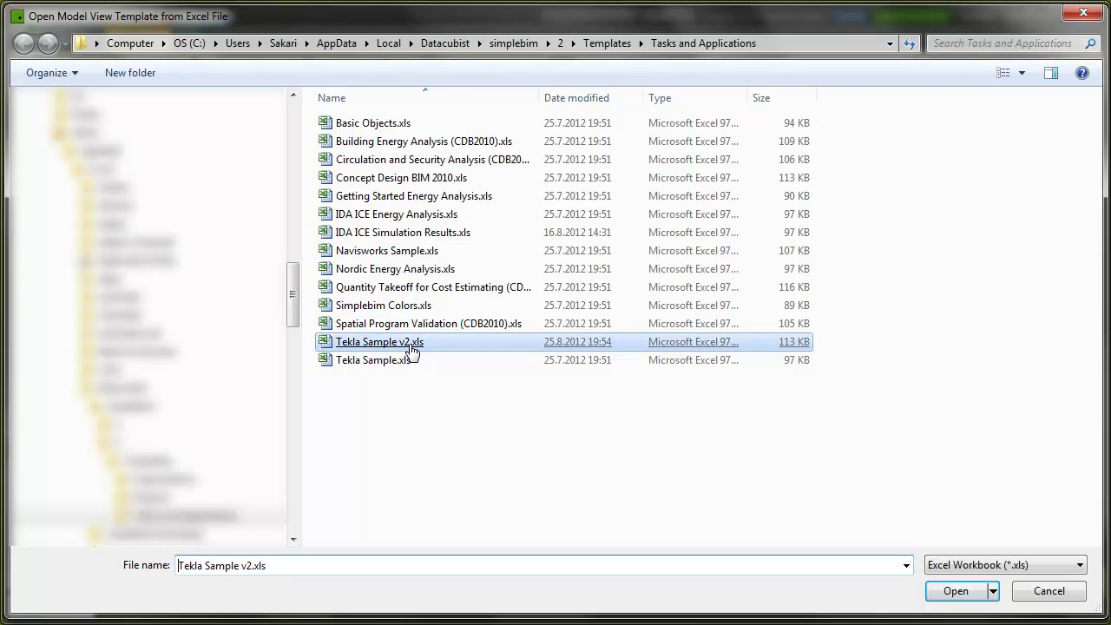
{"action": "double_click", "coordinate": [408, 342]}
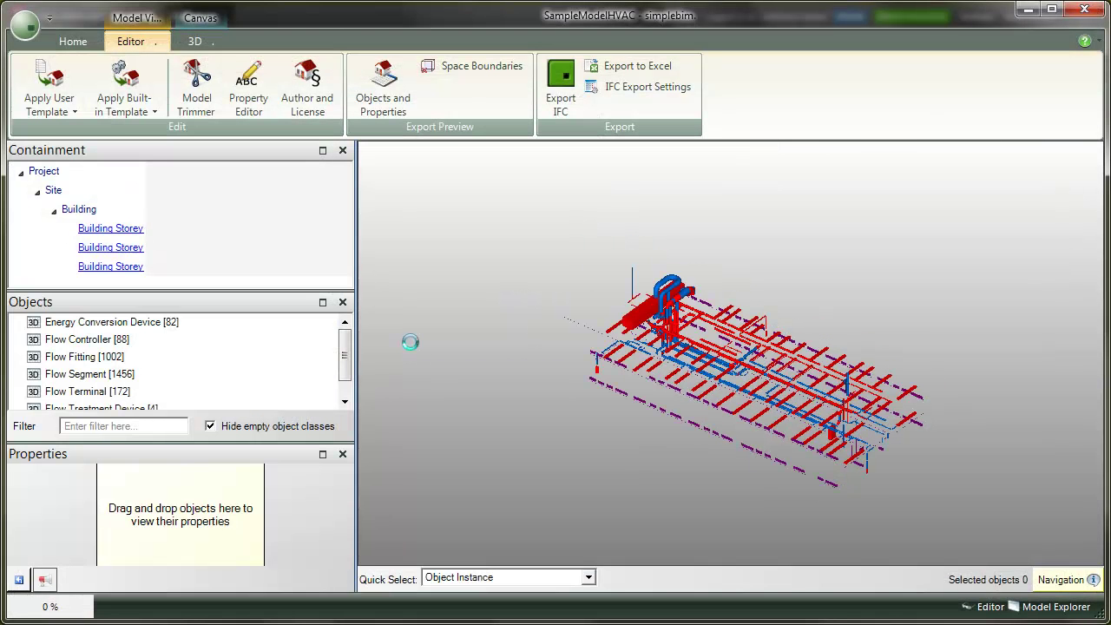
Display the Flow Segment properties in an enlarged list and highlight the Tekla System values Exhaust 1, Heating 1 and Supply 1 in turn
{"action": "left_click", "coordinate": [120, 379]}
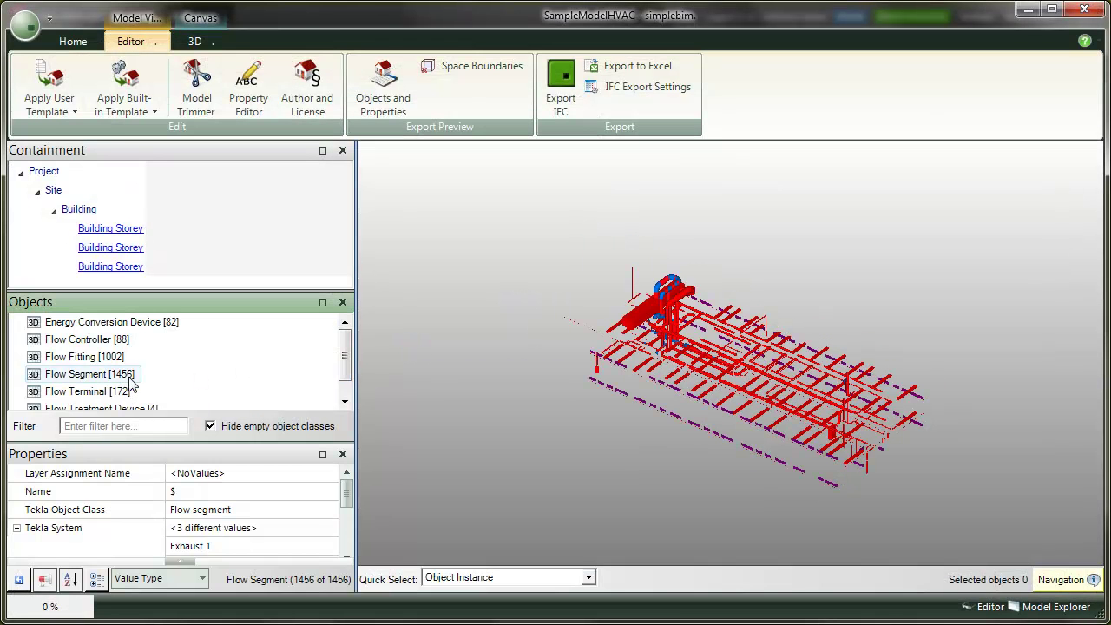
{"action": "left_click", "coordinate": [322, 455]}
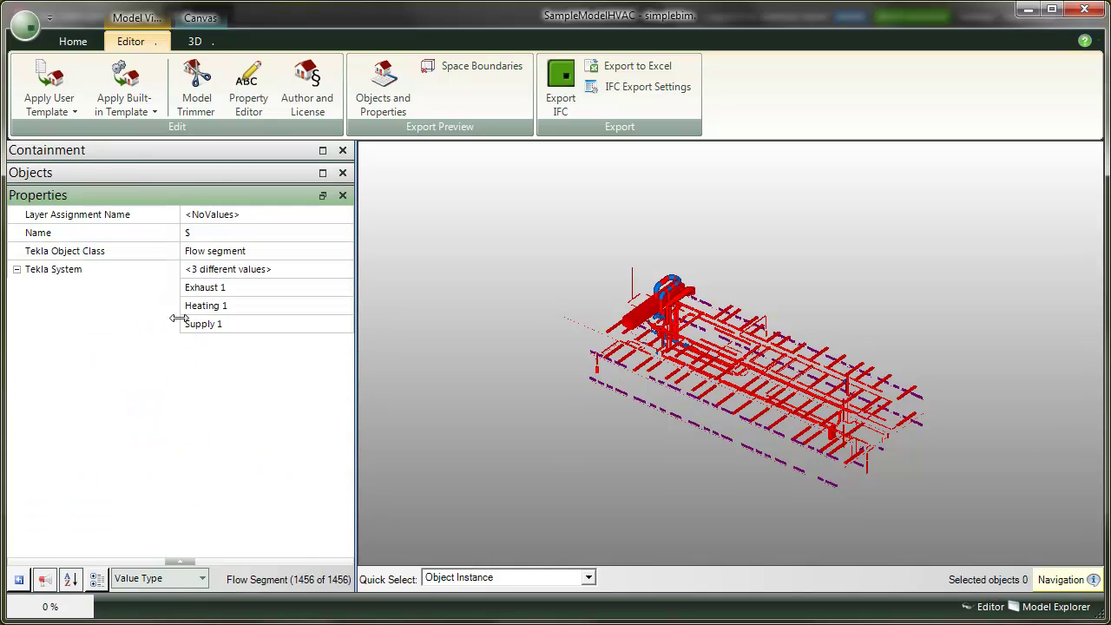
{"action": "left_click", "coordinate": [224, 290]}
{"action": "left_click", "coordinate": [241, 309]}
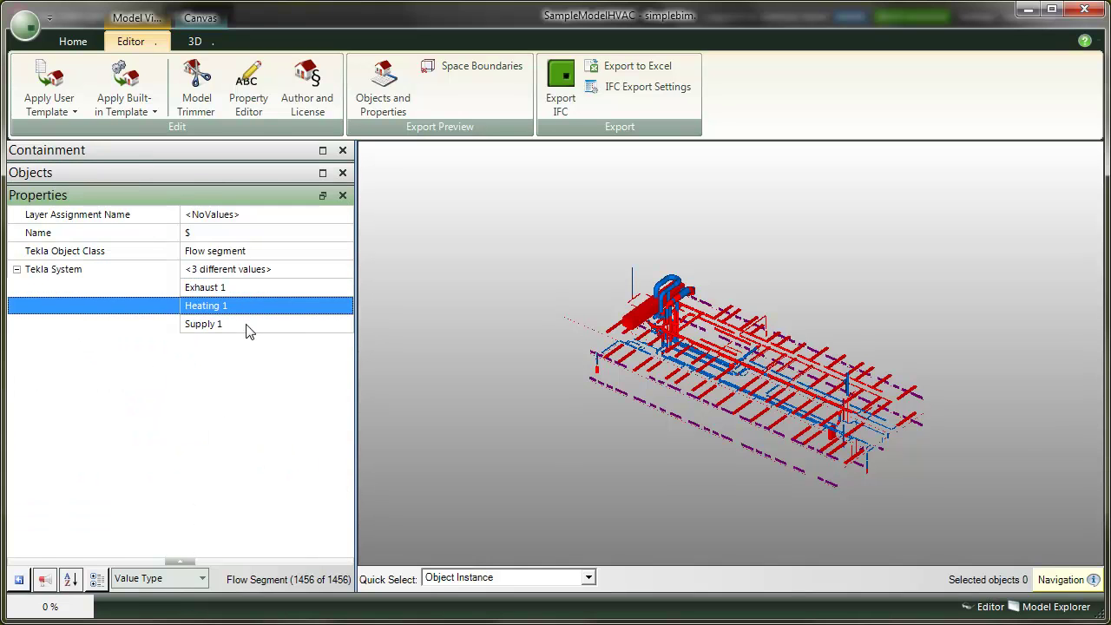
{"action": "left_click", "coordinate": [250, 326]}
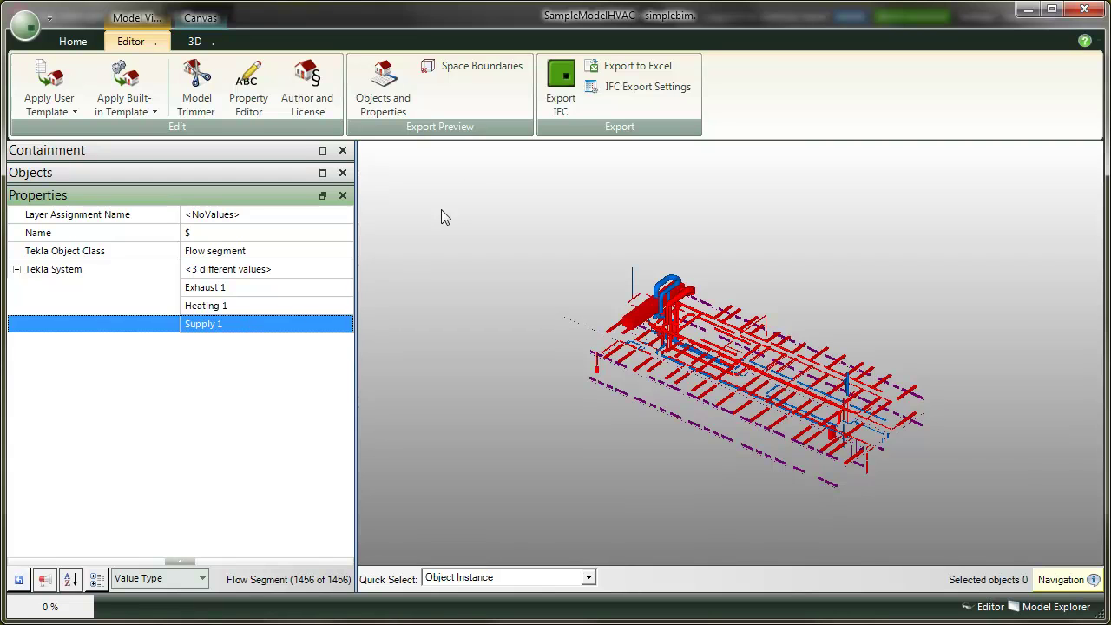
Export the HVAC model as SampleModelHVAC (EDITED).ifc and add that file to the Demo project in Tekla BIMsight
{"action": "left_click", "coordinate": [556, 97]}
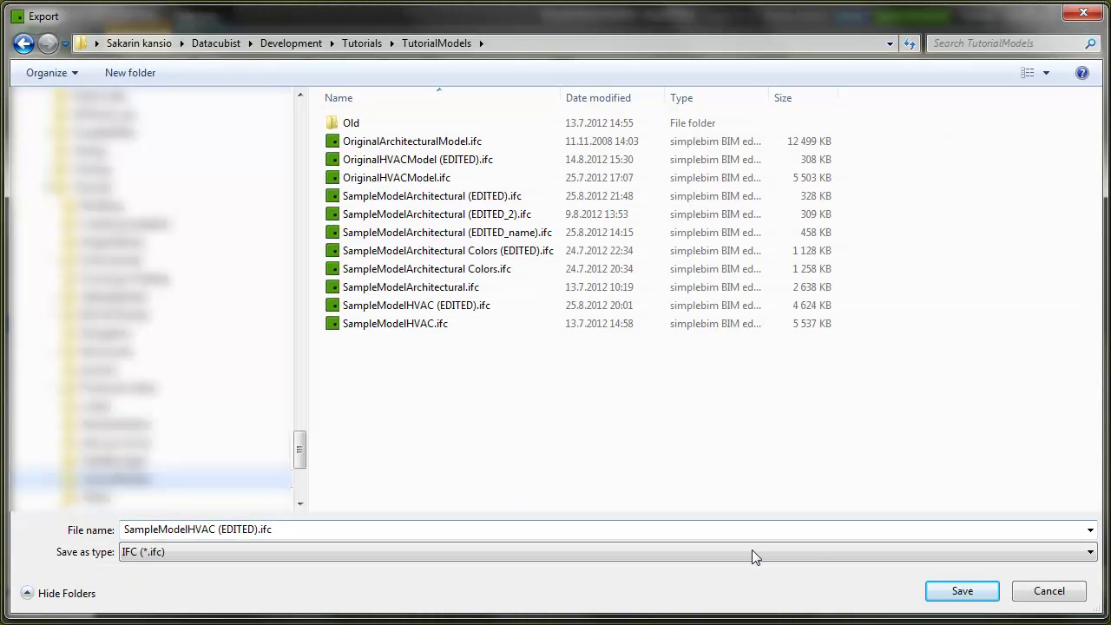
{"action": "left_click", "coordinate": [961, 592]}
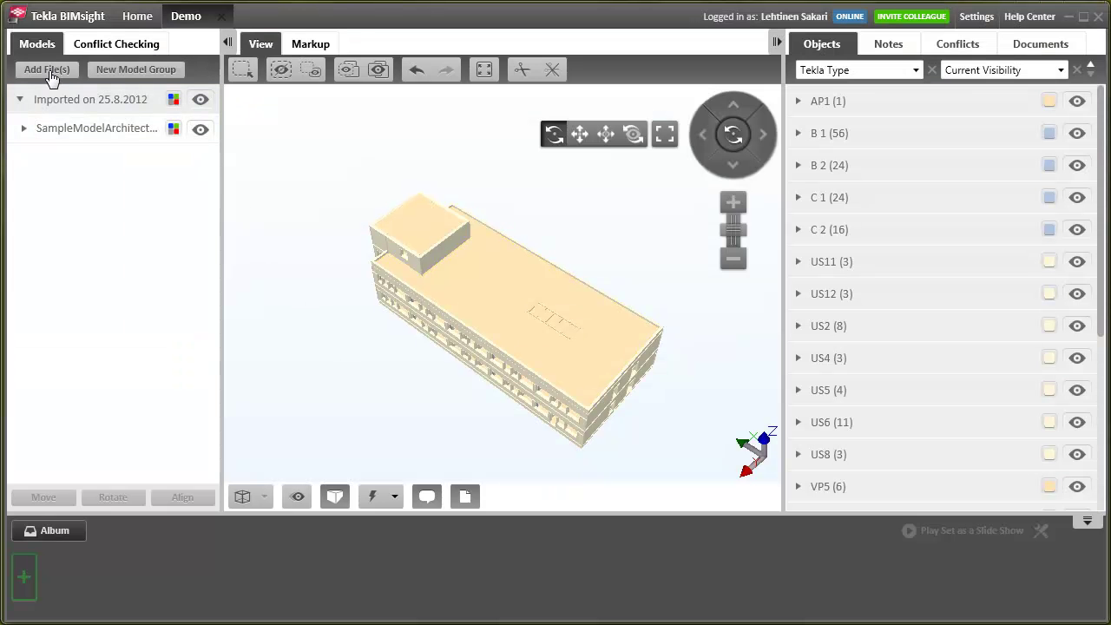
{"action": "left_click", "coordinate": [47, 69]}
{"action": "left_click", "coordinate": [440, 307]}
{"action": "double_click", "coordinate": [440, 307]}
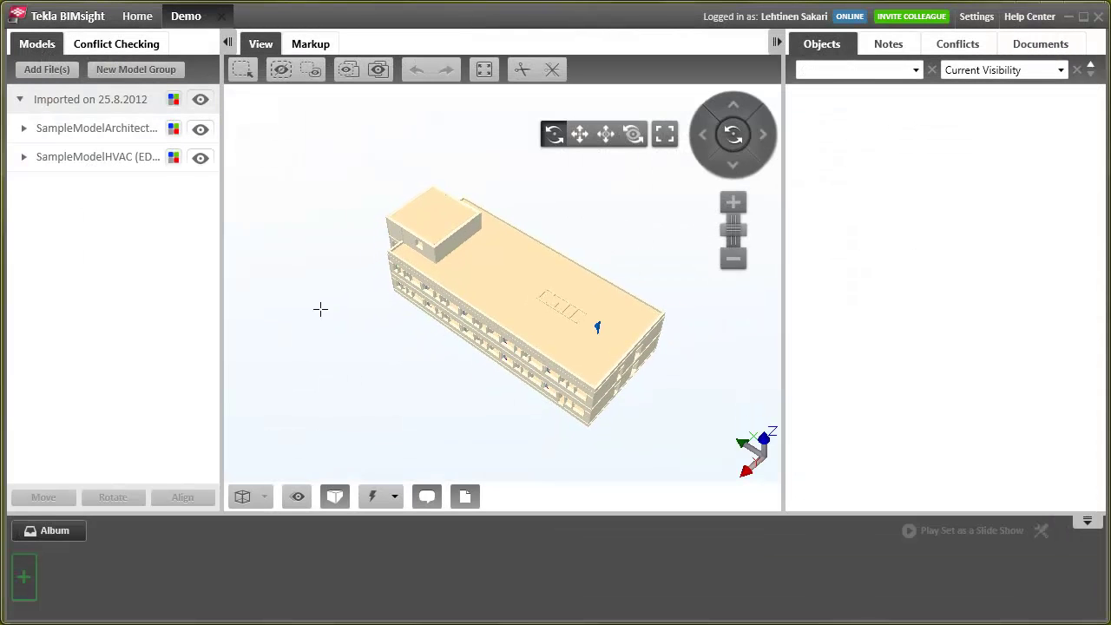
Hide the architectural model to examine the HVAC model on its own, and show the architectural model again
{"action": "left_click", "coordinate": [201, 129]}
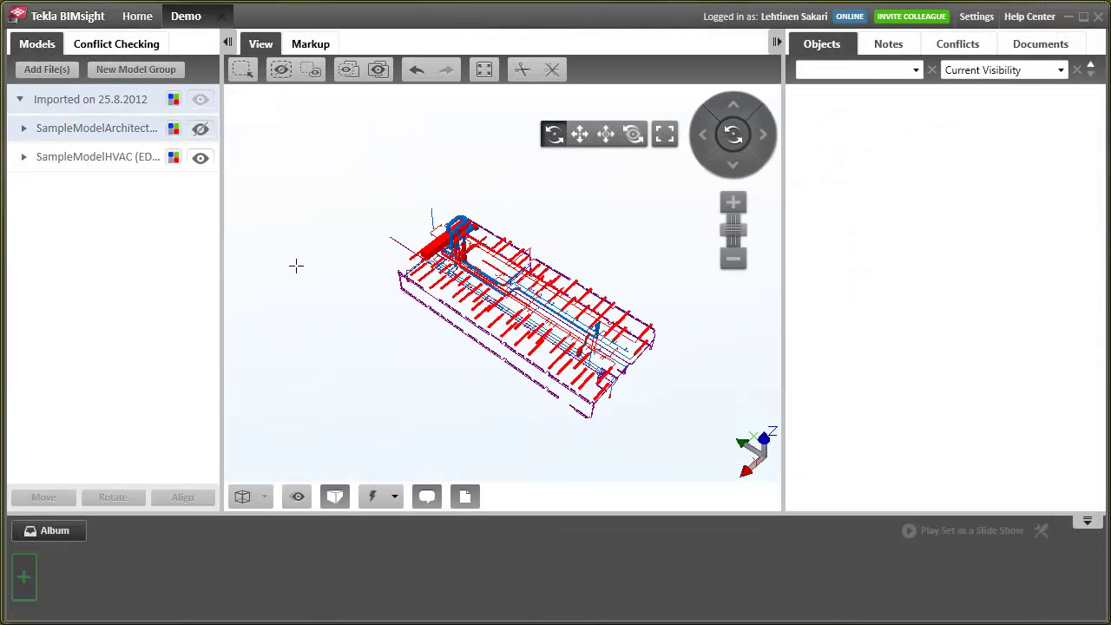
{"action": "scroll", "coordinate": [479, 411], "scroll_direction": "up", "scroll_amount": 1}
{"action": "scroll", "coordinate": [477, 410], "scroll_direction": "up", "scroll_amount": 3}
{"action": "left_click_drag", "start_coordinate": [439, 396], "coordinate": [455, 362]}
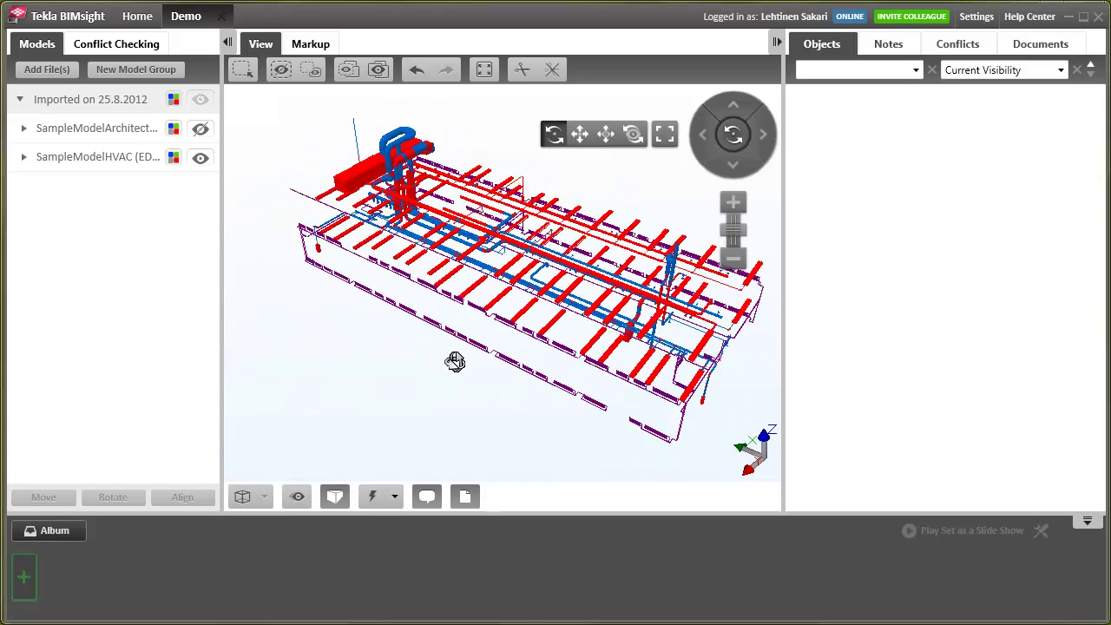
{"action": "left_click", "coordinate": [201, 128]}
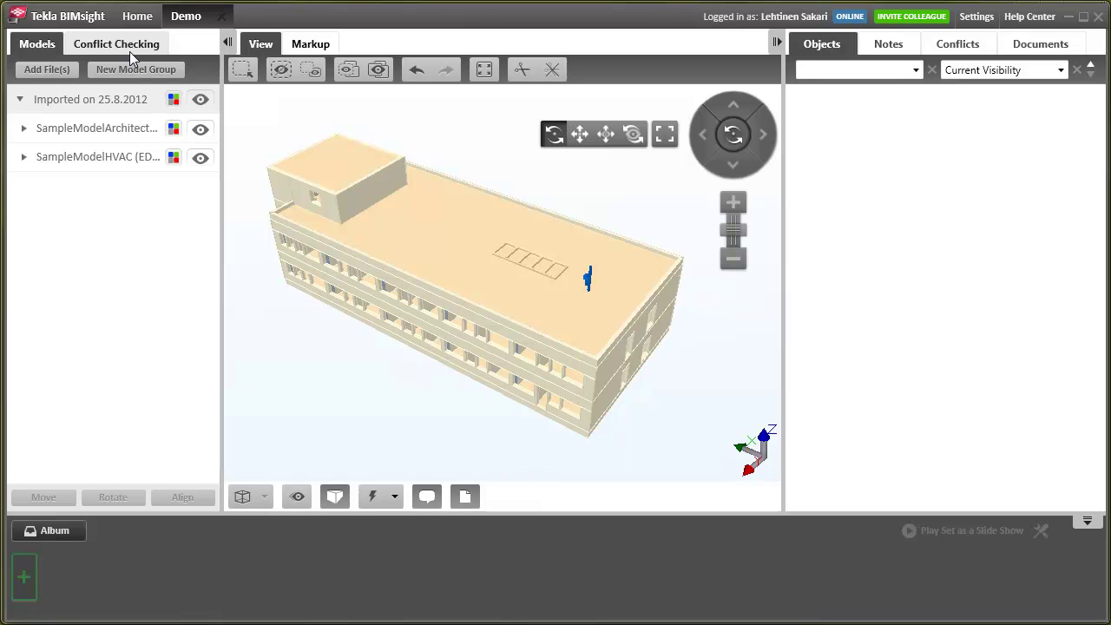
Start a new conflict checking rule named Test 1 and group the model objects by Tekla Object Class
{"action": "left_click", "coordinate": [129, 50]}
{"action": "left_click", "coordinate": [61, 70]}
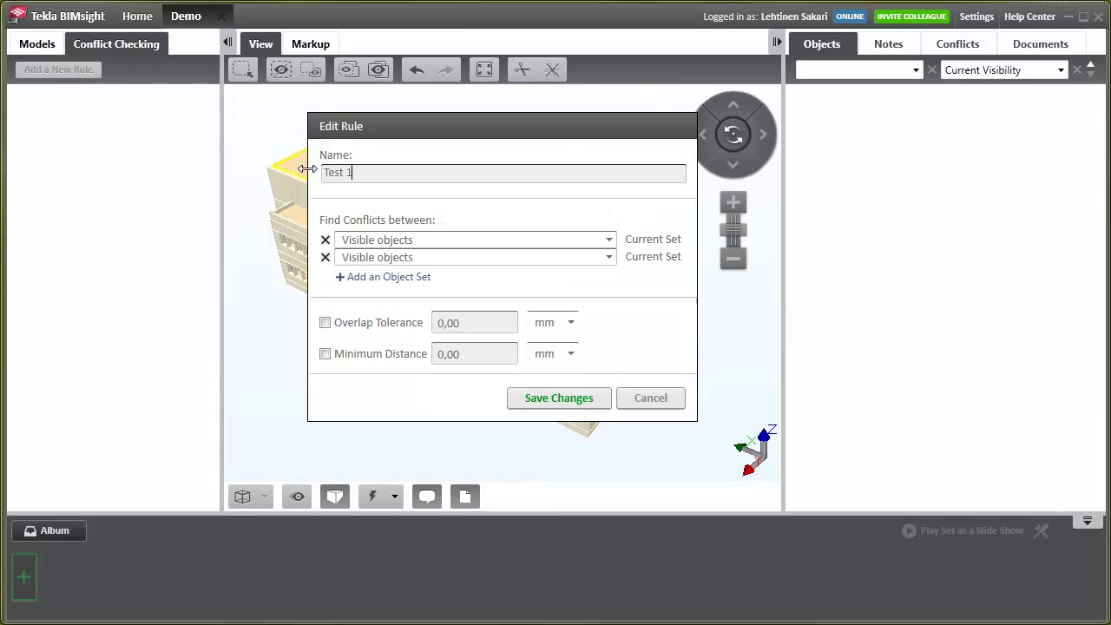
{"action": "left_click", "coordinate": [917, 76]}
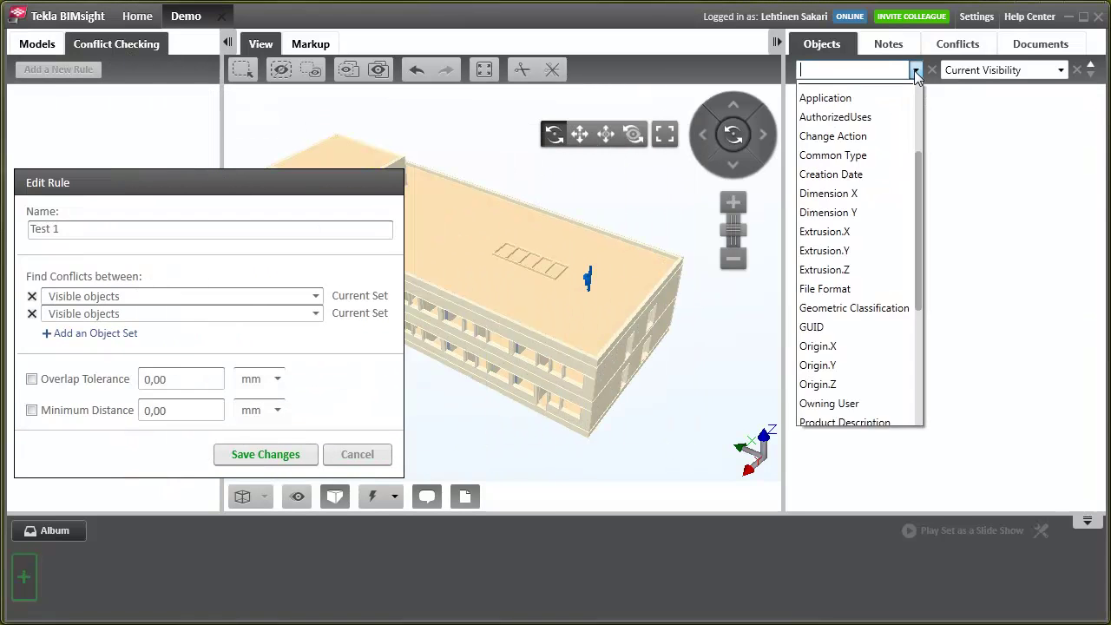
{"action": "left_click_drag", "start_coordinate": [917, 168], "coordinate": [906, 295]}
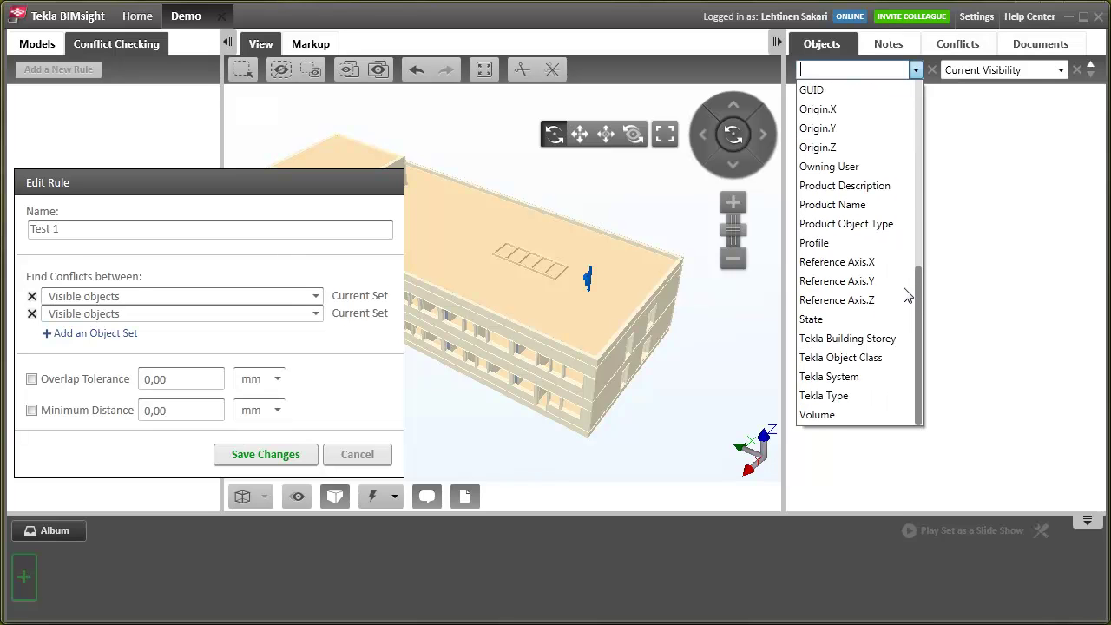
{"action": "left_click", "coordinate": [832, 356]}
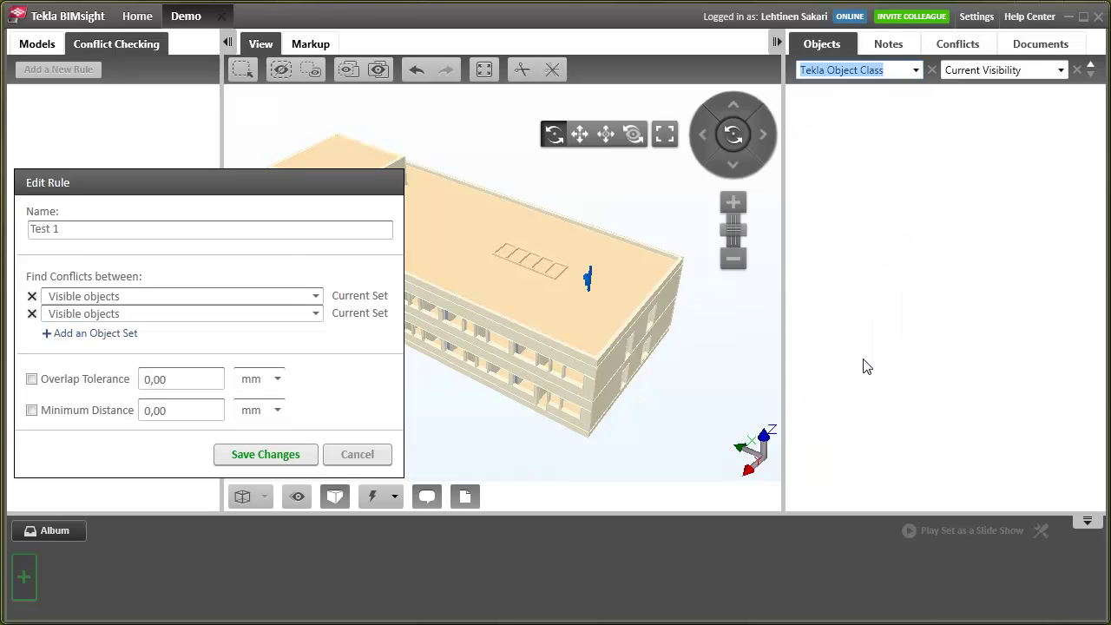
Isolate the Beam and Column objects and assign them as the first object set of the Test 1 rule
{"action": "left_click", "coordinate": [872, 101]}
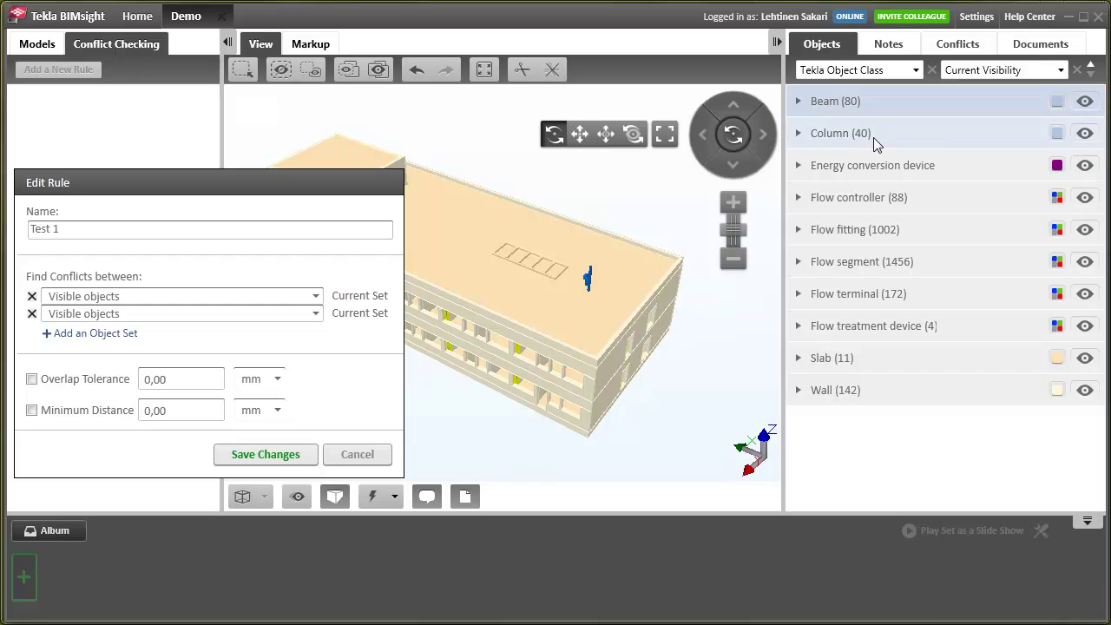
{"action": "left_click", "coordinate": [348, 71]}
{"action": "left_click", "coordinate": [513, 174]}
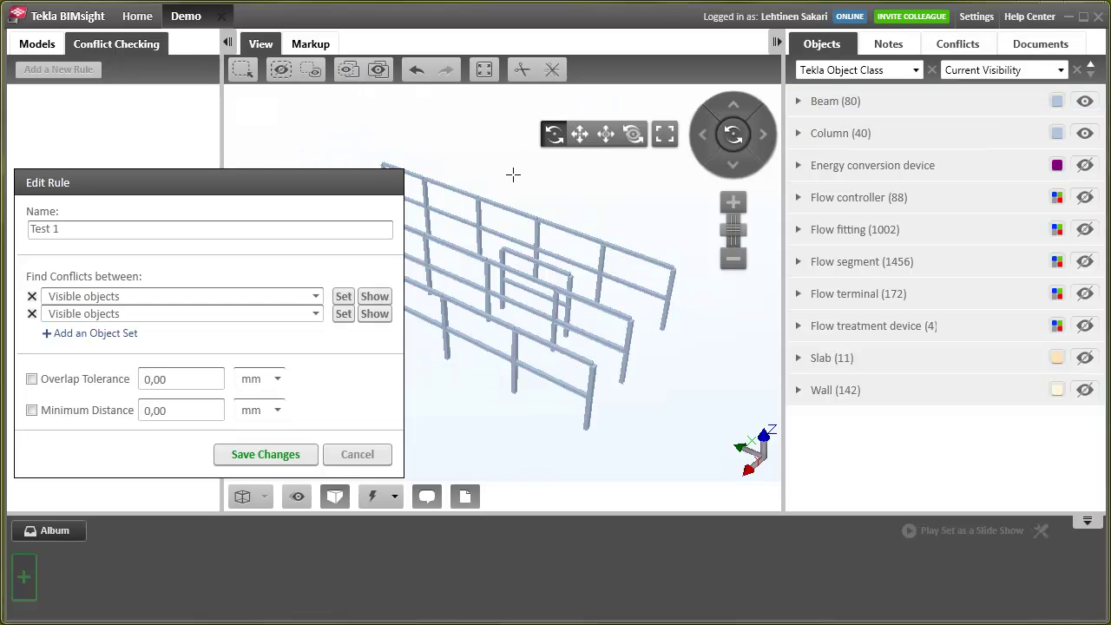
{"action": "left_click", "coordinate": [343, 296]}
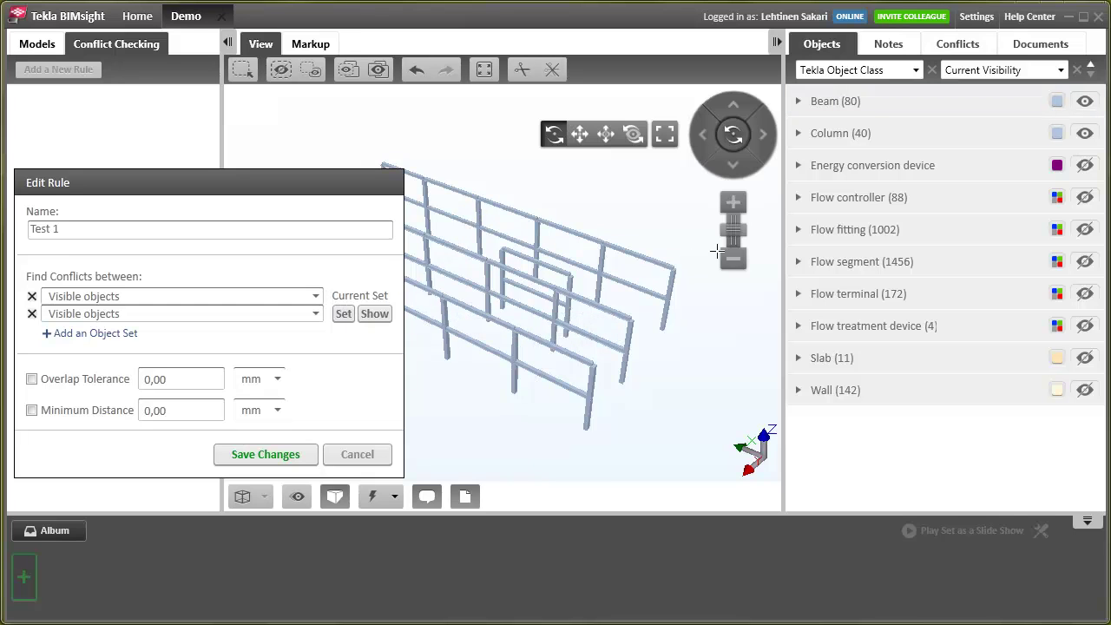
Group the objects by Tekla System, isolate Supply 1 and assign it as the rule's second object set
{"action": "left_click", "coordinate": [859, 70]}
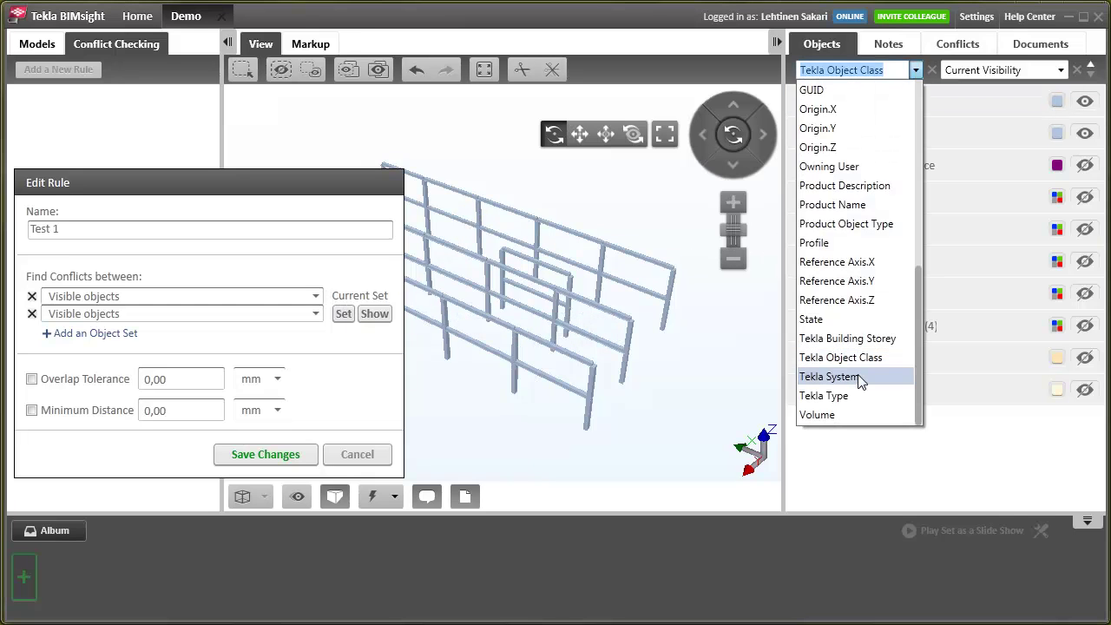
{"action": "left_click", "coordinate": [858, 375]}
{"action": "left_click", "coordinate": [895, 197]}
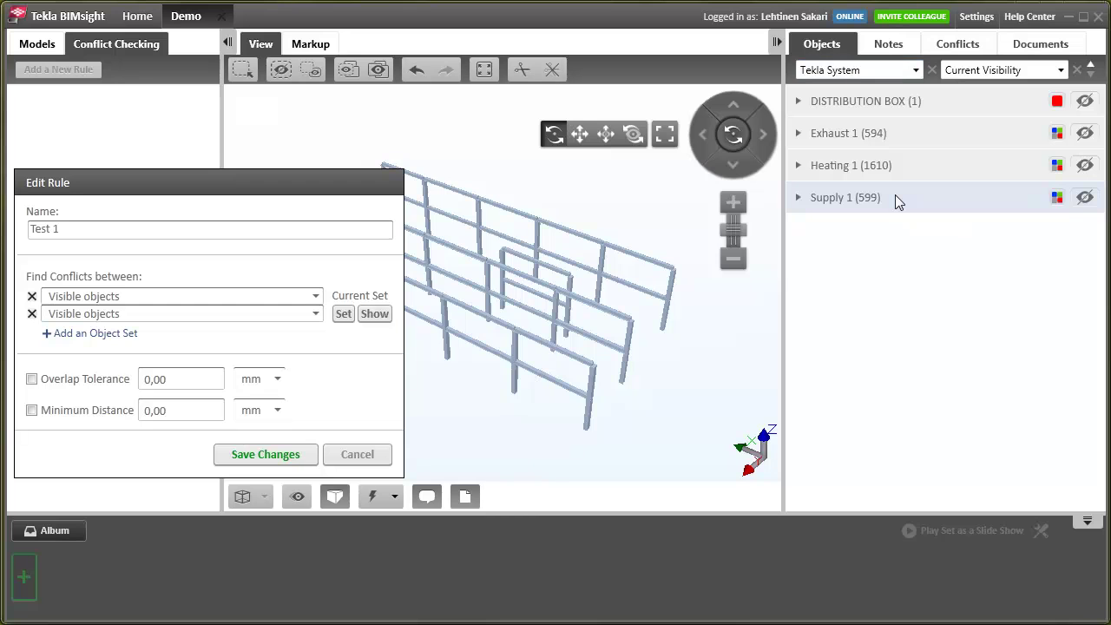
{"action": "left_click", "coordinate": [349, 69]}
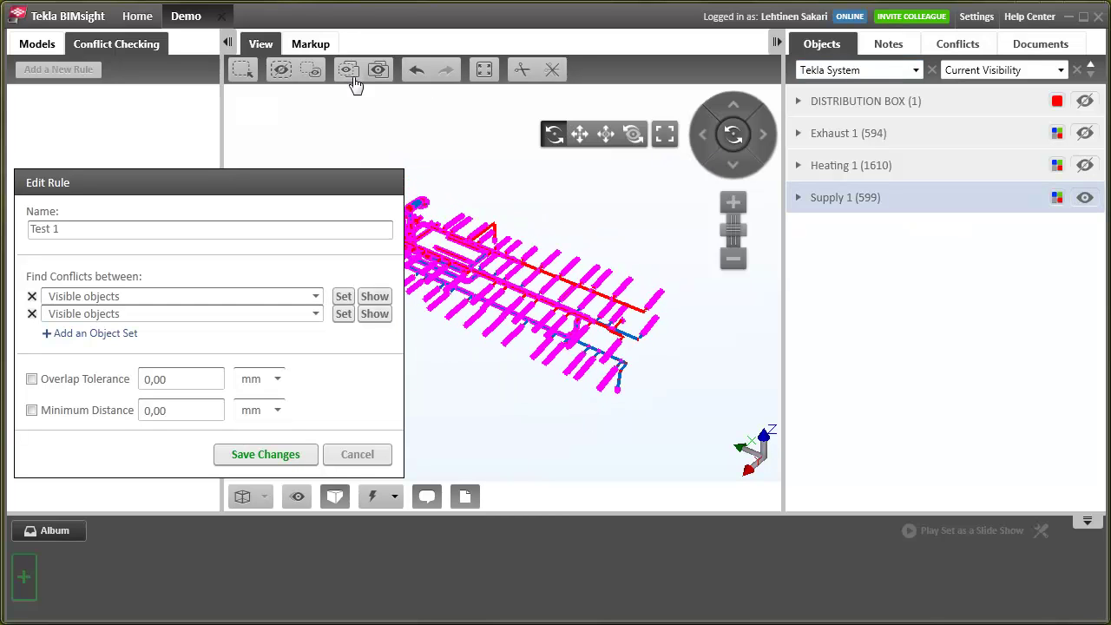
{"action": "left_click", "coordinate": [342, 318]}
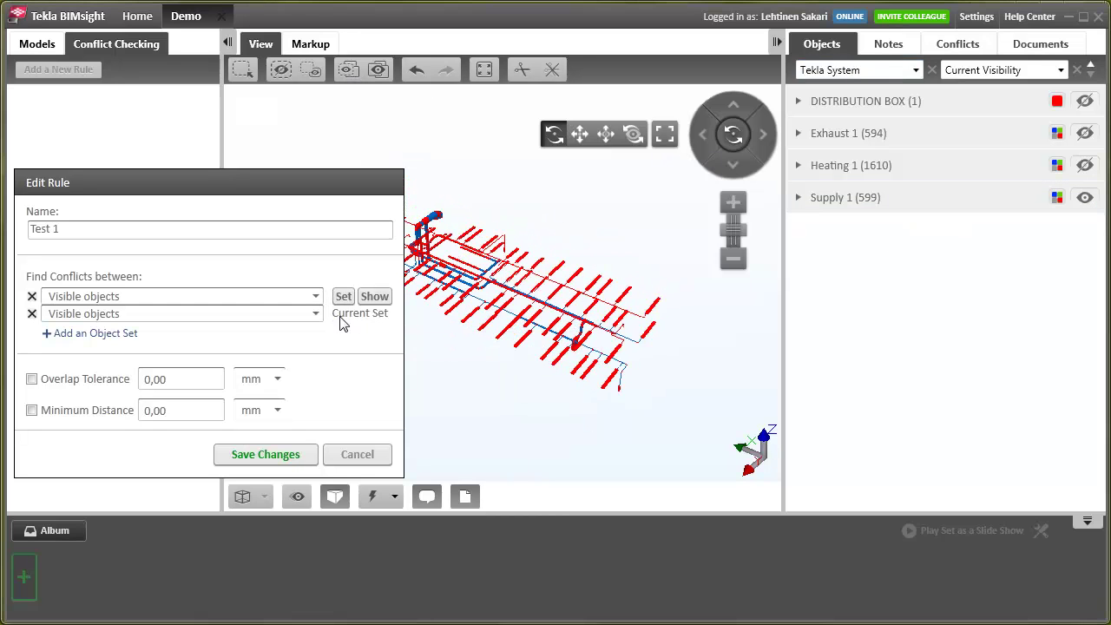
Preview the first and second object sets of the Test 1 rule and save the rule
{"action": "left_click", "coordinate": [375, 297]}
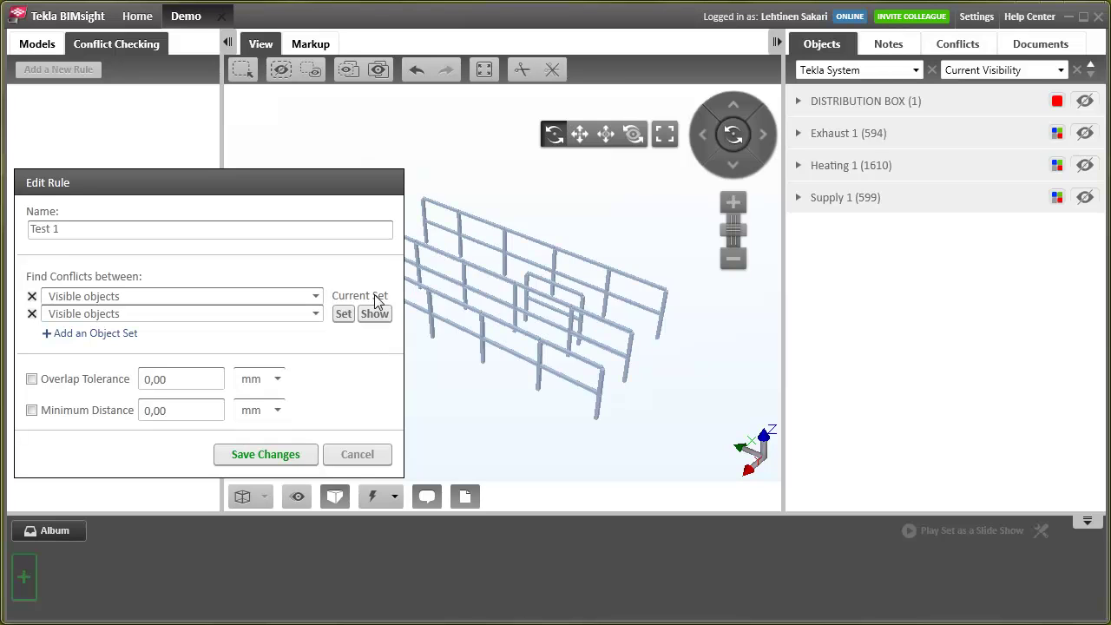
{"action": "left_click", "coordinate": [375, 315]}
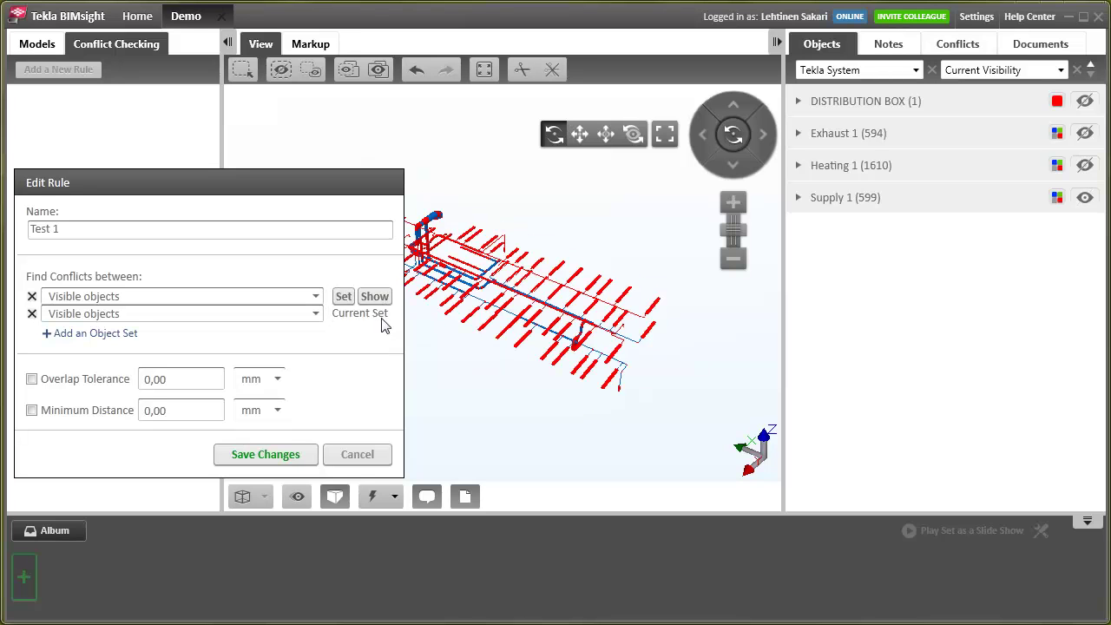
{"action": "left_click", "coordinate": [265, 455]}
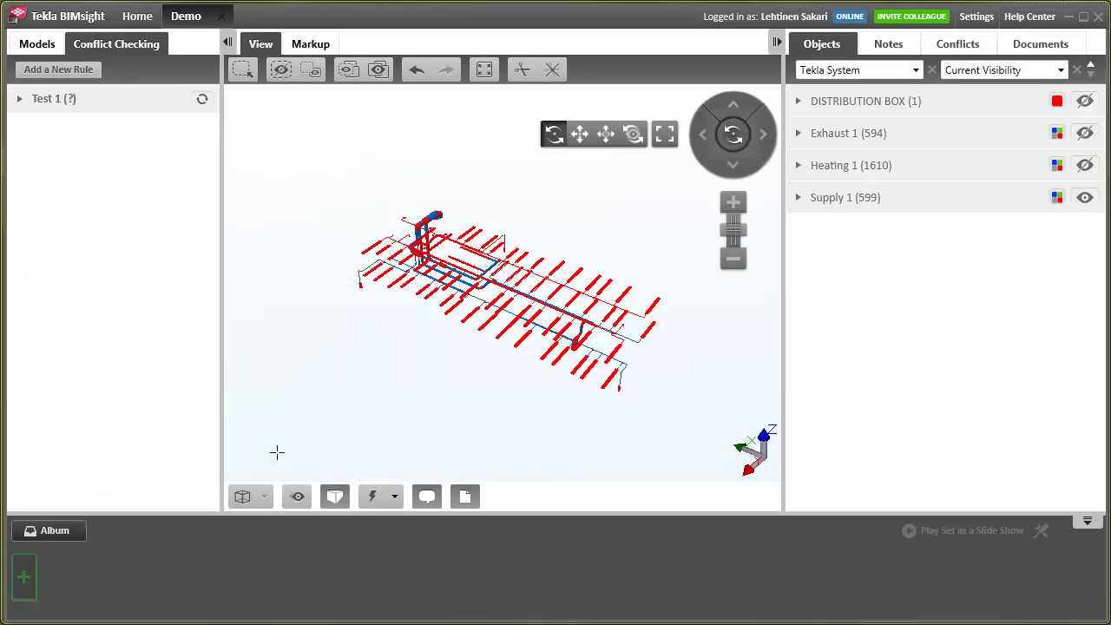
Run the Test 1 conflict check and show only the objects involved in Conflict #1 through Conflict #13
{"action": "left_click", "coordinate": [202, 100]}
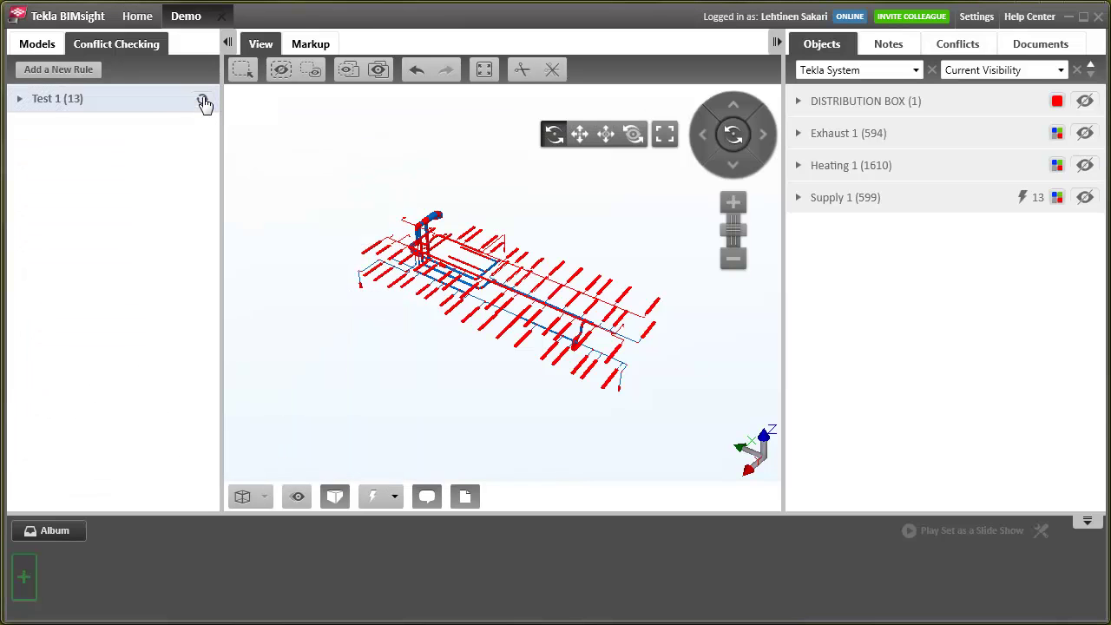
{"action": "left_click", "coordinate": [958, 45]}
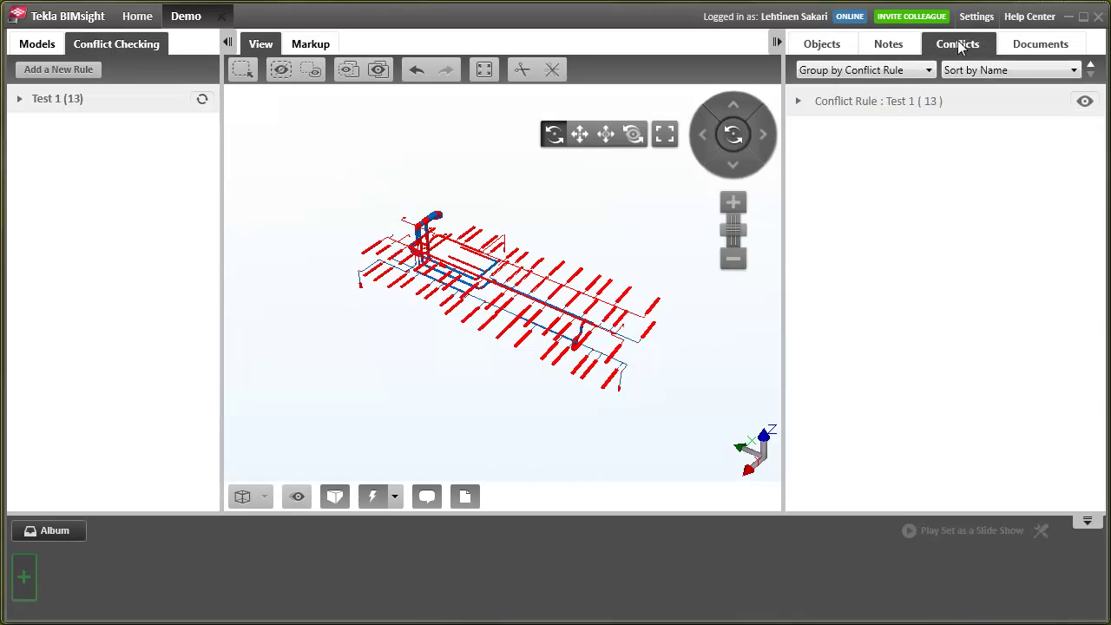
{"action": "left_click", "coordinate": [798, 102]}
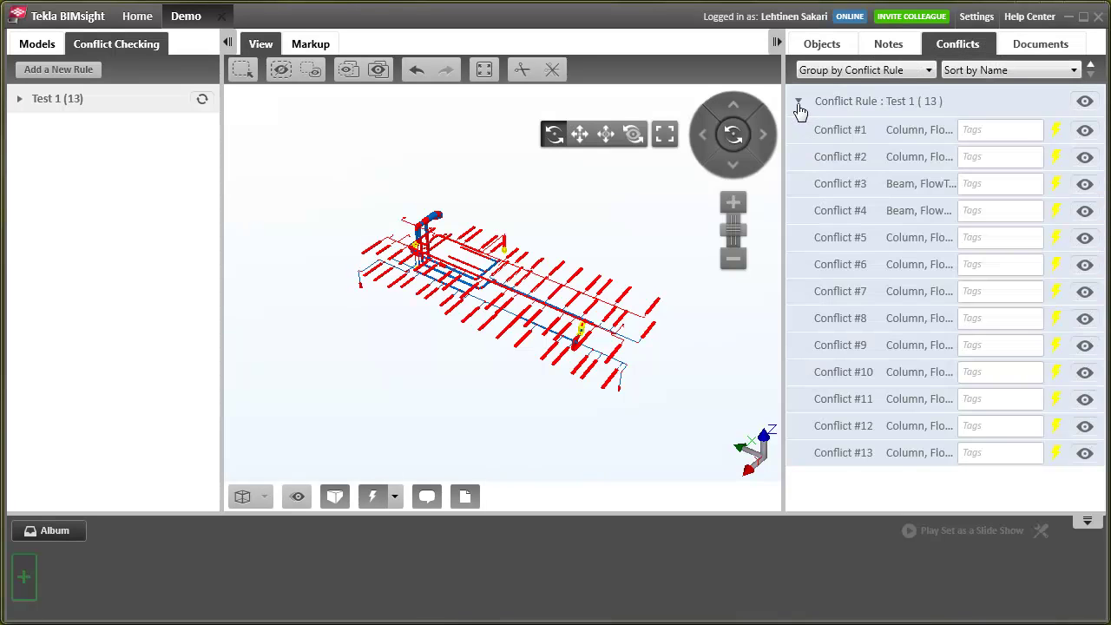
{"action": "left_click", "coordinate": [849, 453], "text": "shift"}
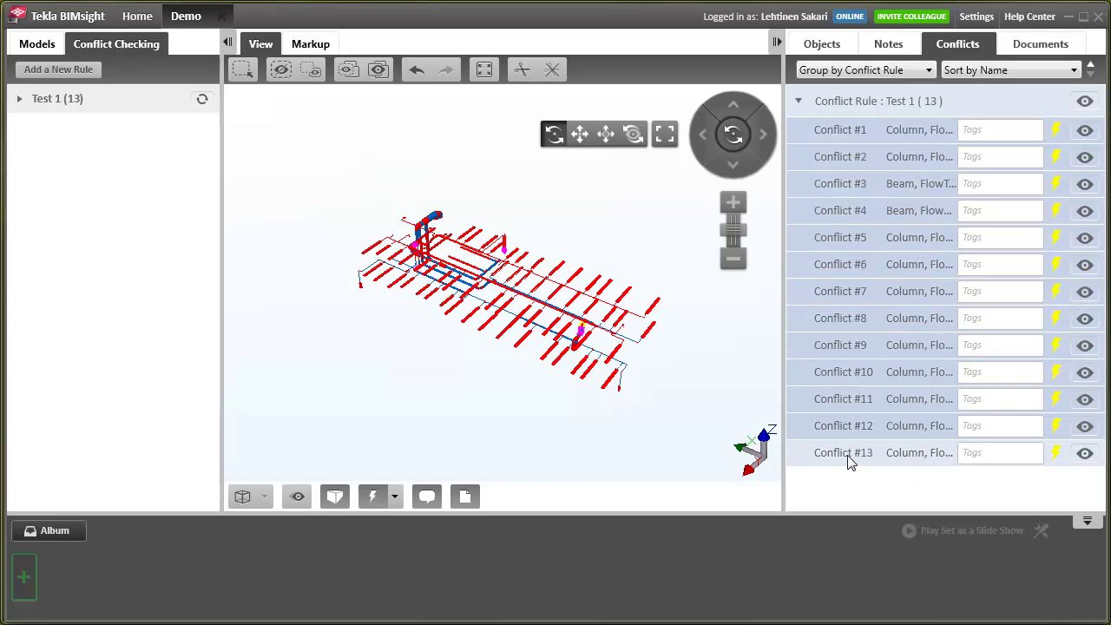
{"action": "left_click", "coordinate": [348, 76]}
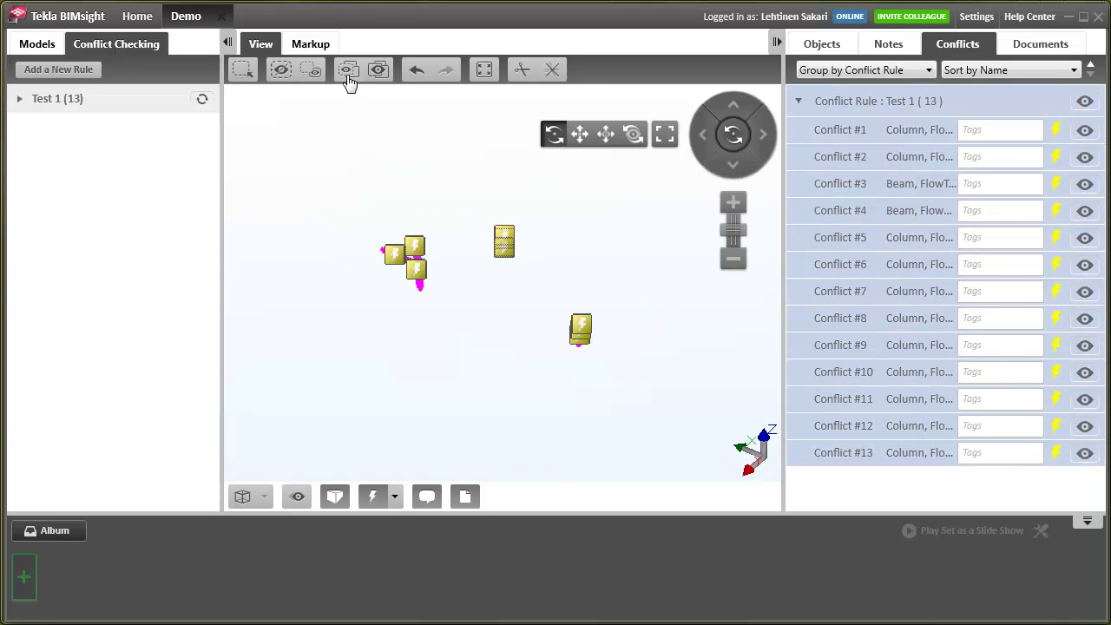
Hide the conflict markers, clear the selection and examine the clashing beams, columns and ducts up close
{"action": "left_click", "coordinate": [374, 499]}
{"action": "left_click", "coordinate": [440, 347]}
{"action": "scroll", "coordinate": [440, 348], "scroll_direction": "up", "scroll_amount": 5}
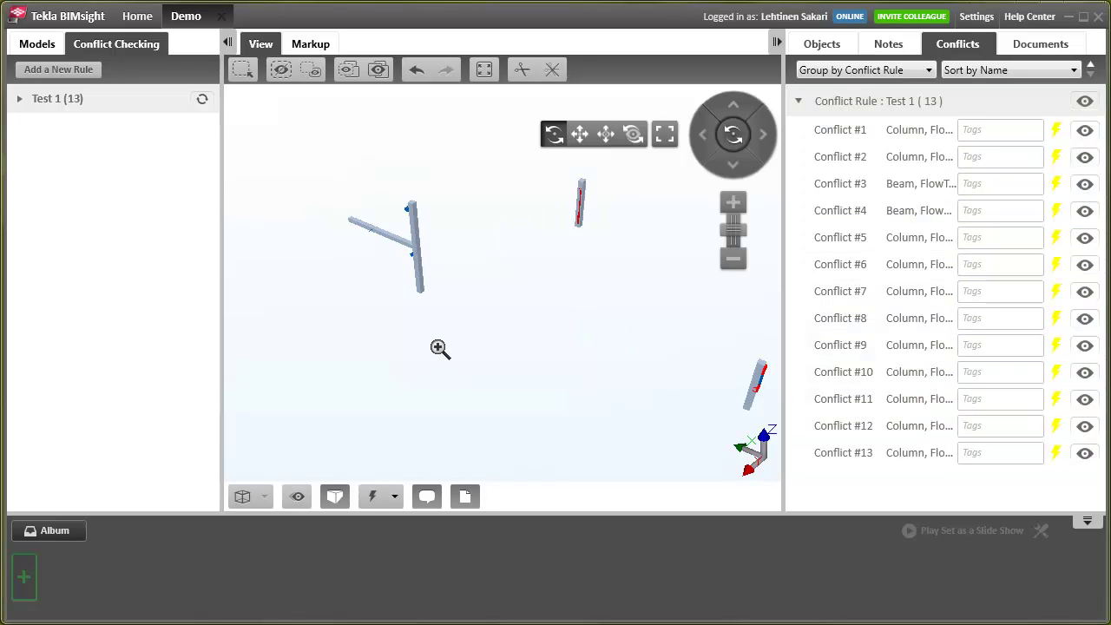
{"action": "scroll", "coordinate": [520, 322], "scroll_direction": "up", "scroll_amount": 2}
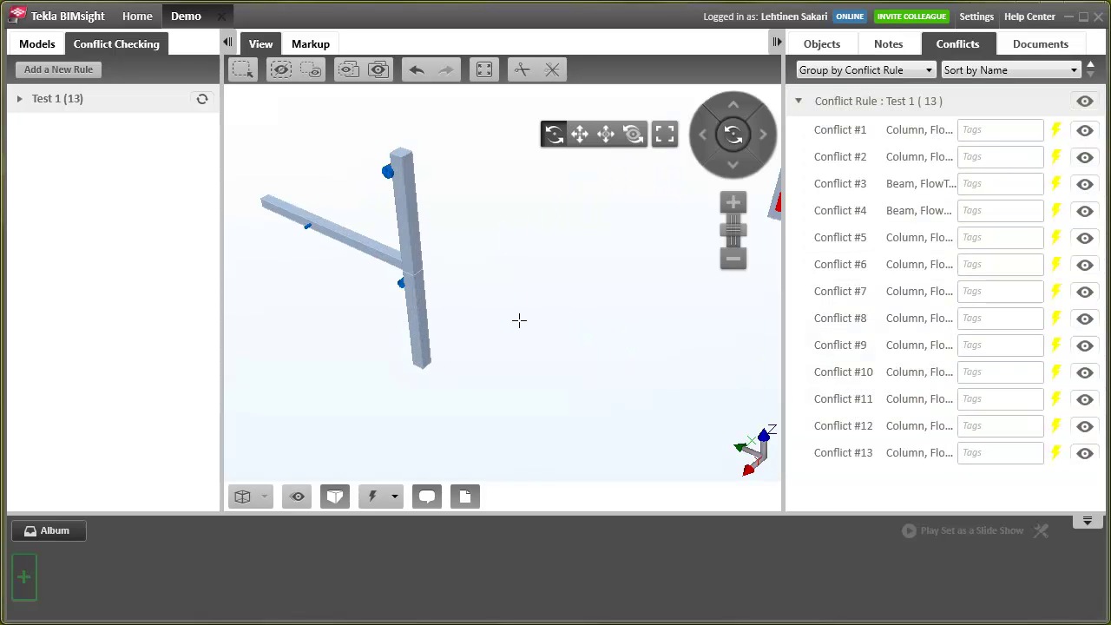
{"action": "scroll", "coordinate": [519, 322], "scroll_direction": "down", "scroll_amount": 5}
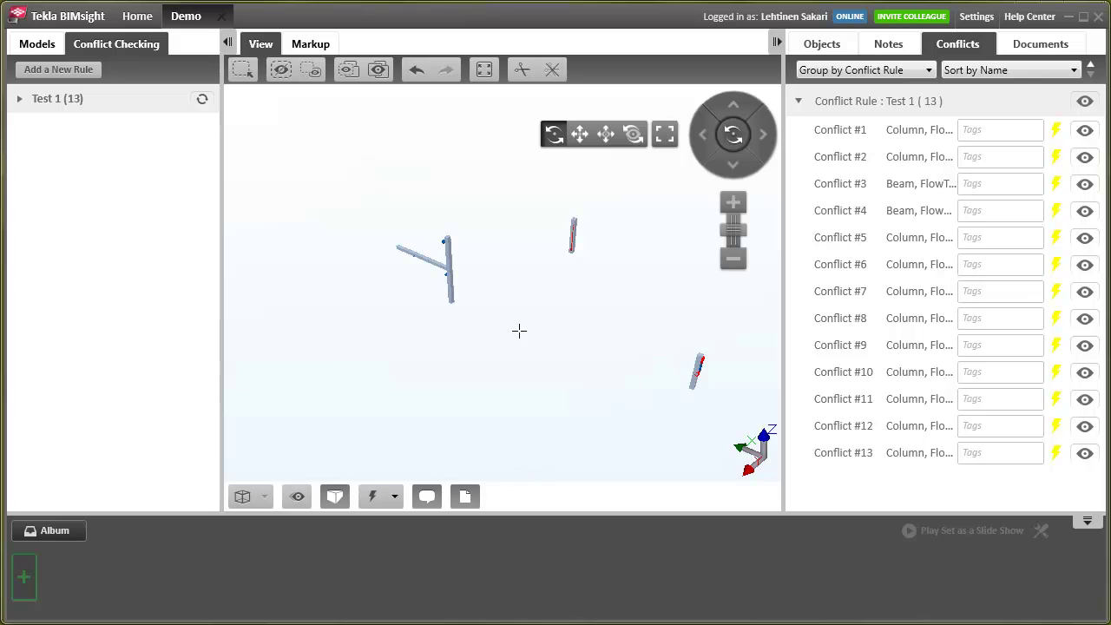
Show all objects of the architectural and HVAC models again and view the whole building from above
{"action": "left_click", "coordinate": [377, 73]}
{"action": "left_click_drag", "start_coordinate": [581, 272], "coordinate": [495, 235]}
{"action": "middle_click_drag", "start_coordinate": [424, 375], "coordinate": [434, 385]}
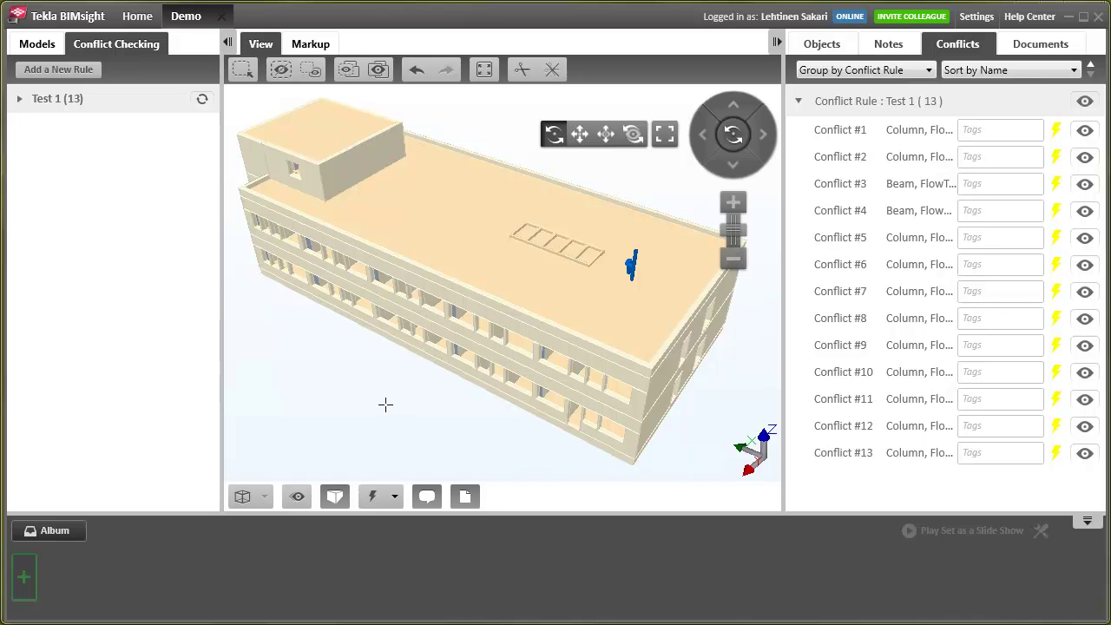